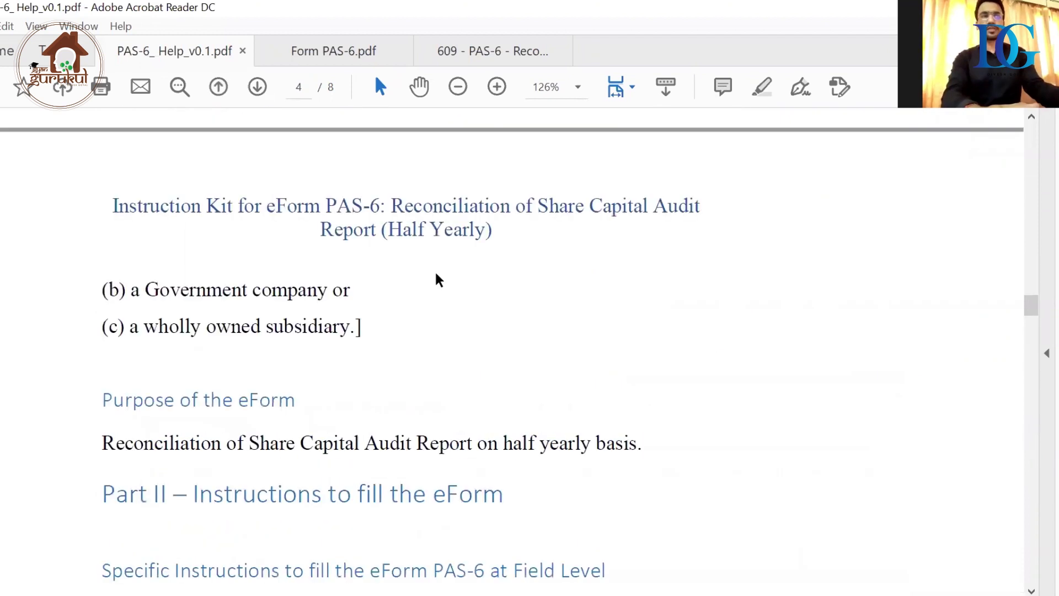
# Review the field-level CIN instructions in the PAS-6 help document and the matching company detail fields in Form PAS-6.pdf.
pyautogui.scroll(-8, 436, 274)
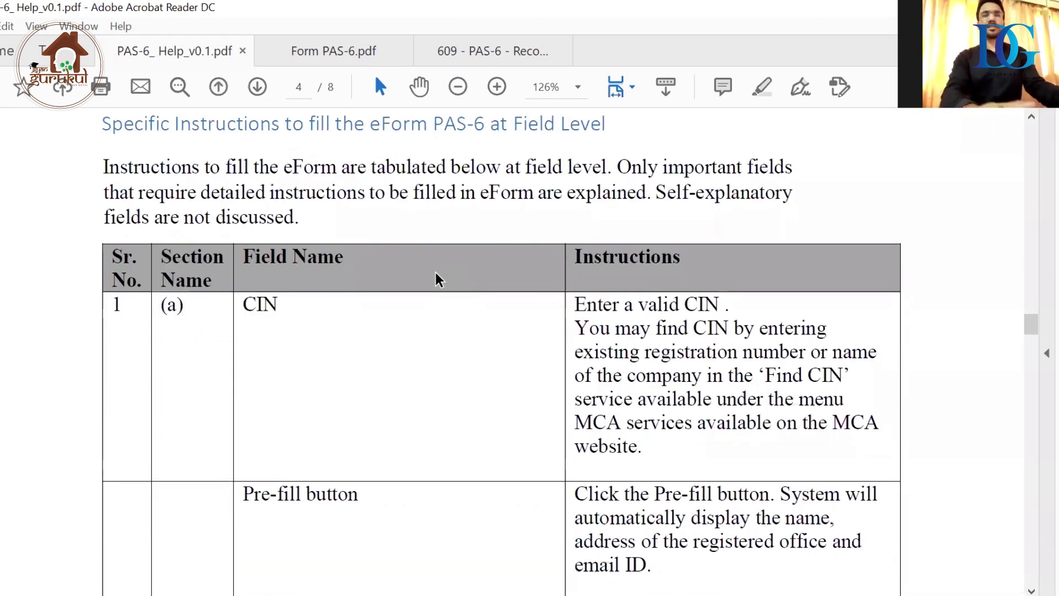
pyautogui.scroll(-1, 435, 276)
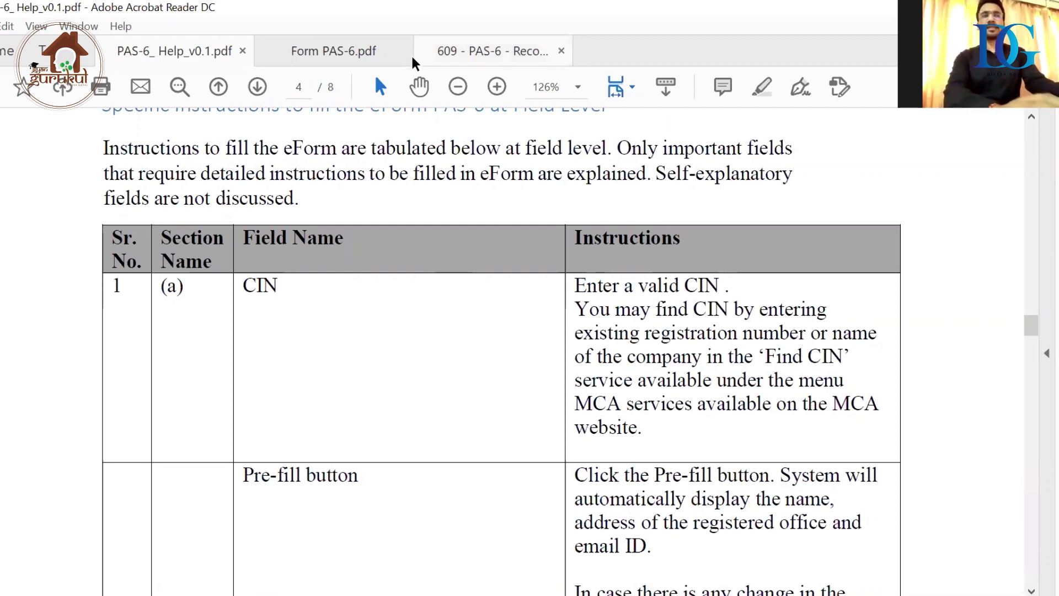
pyautogui.click(377, 46)
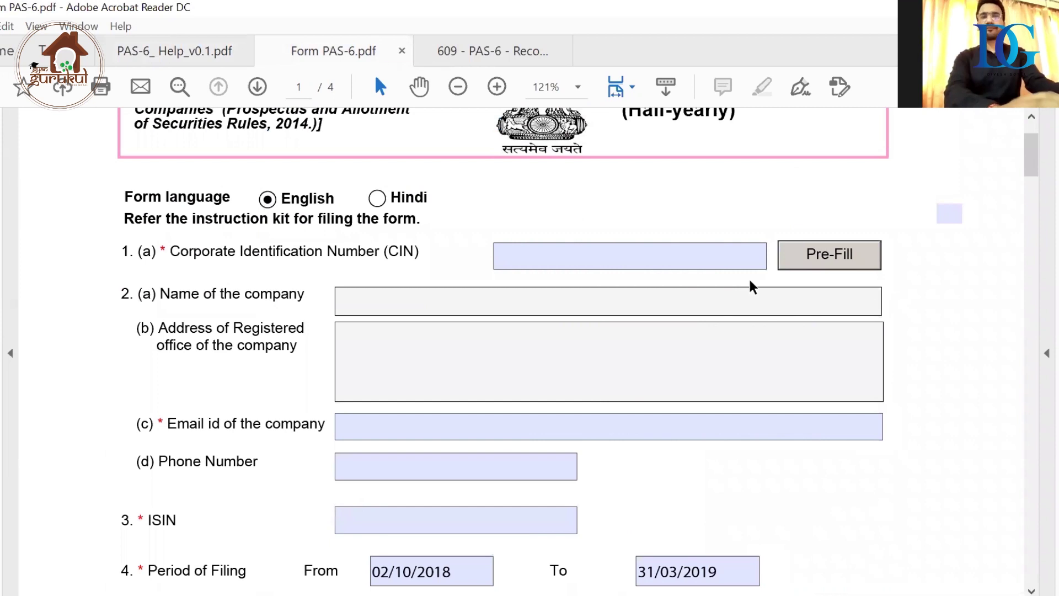
pyautogui.click(630, 251)
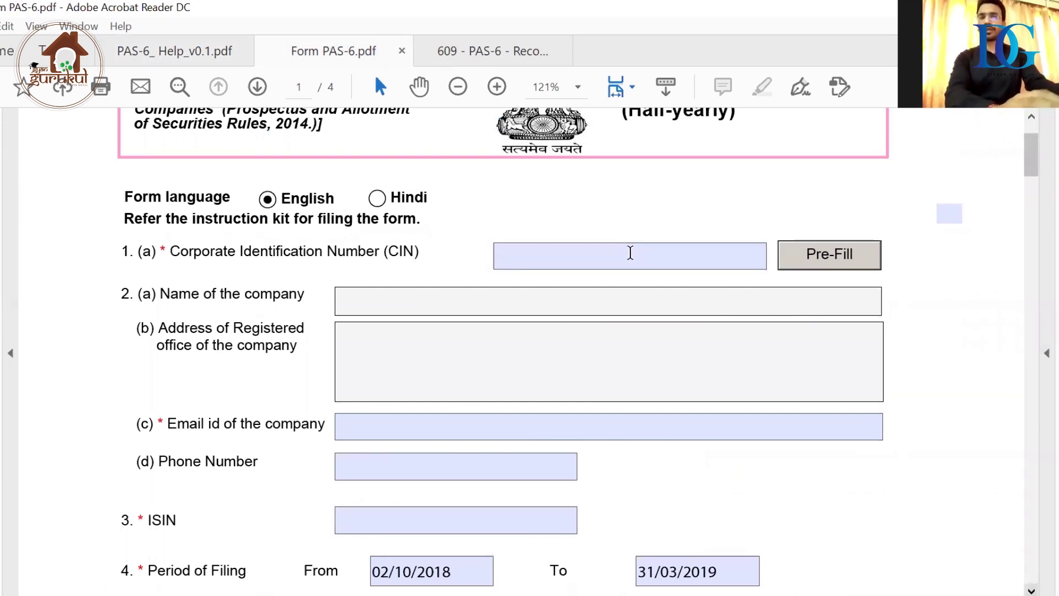
pyautogui.scroll(-1, 630, 253)
pyautogui.scroll(-5, 631, 253)
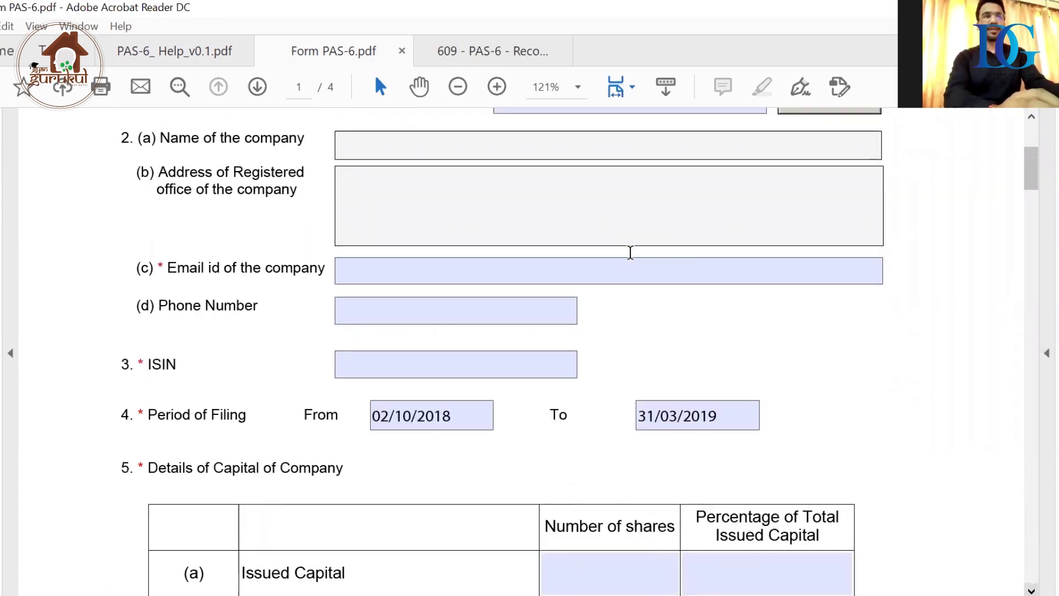
# Read the Pre-fill and ISIN instructions in the PAS-6 help document, selecting the words "each ISIN separately".
pyautogui.click(131, 57)
pyautogui.scroll(-8, 315, 476)
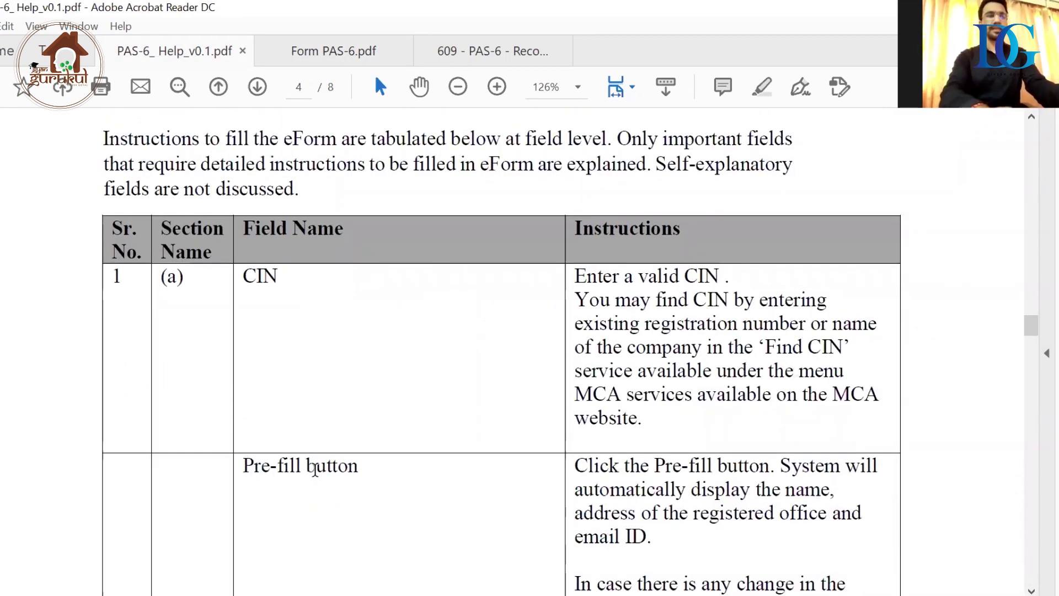
pyautogui.scroll(-1, 314, 476)
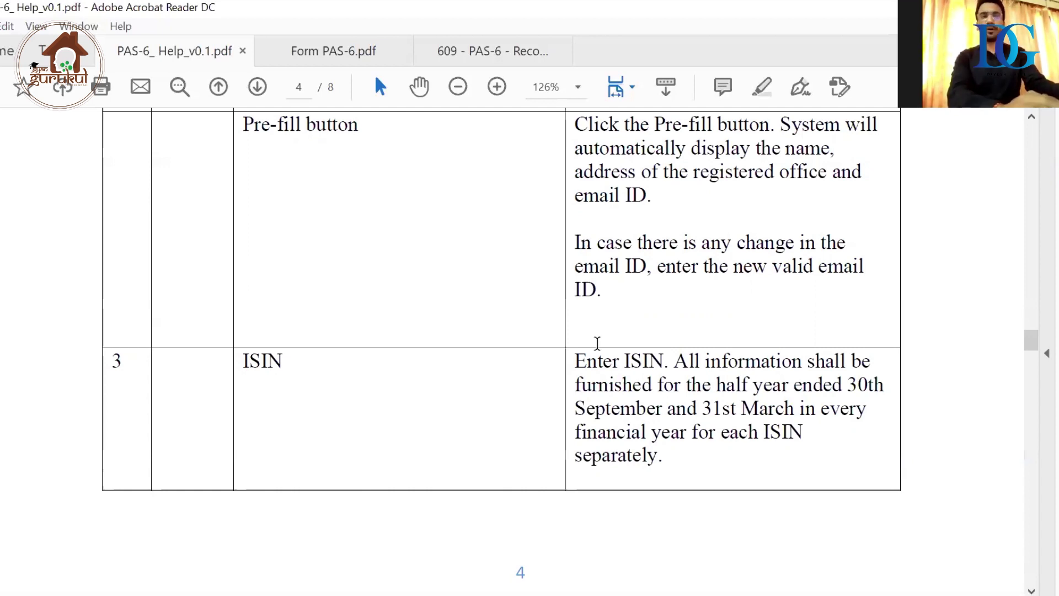
pyautogui.tripleClick(601, 361)
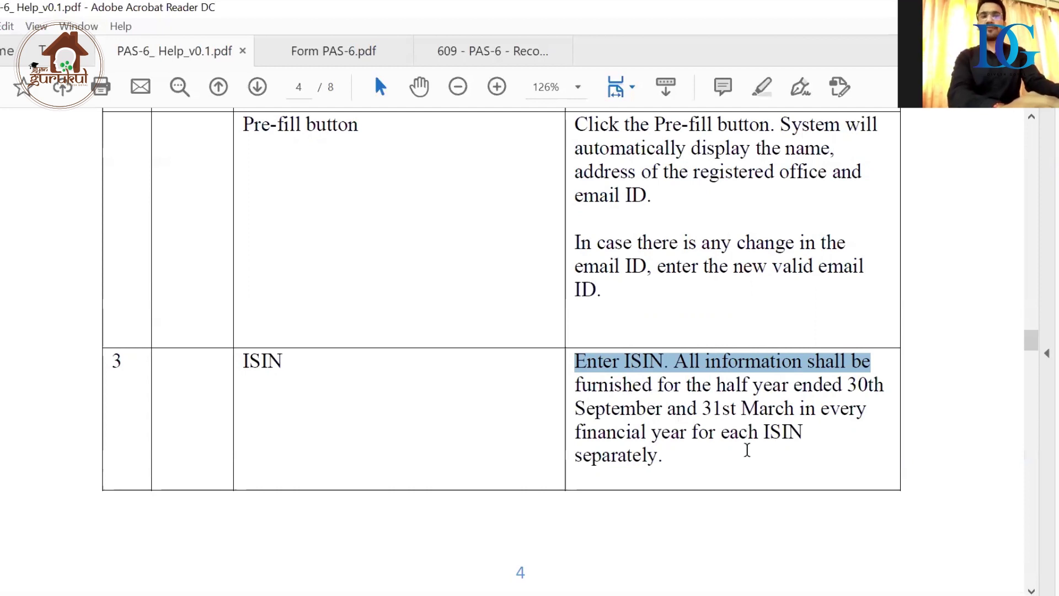
pyautogui.moveTo(722, 440); pyautogui.dragTo(733, 466)
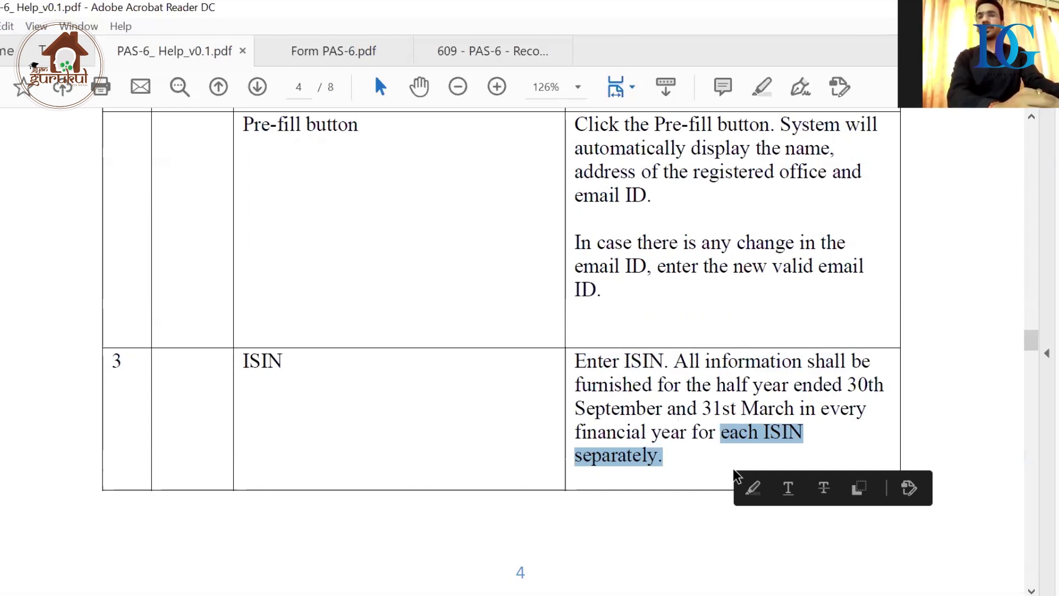
pyautogui.click(641, 433)
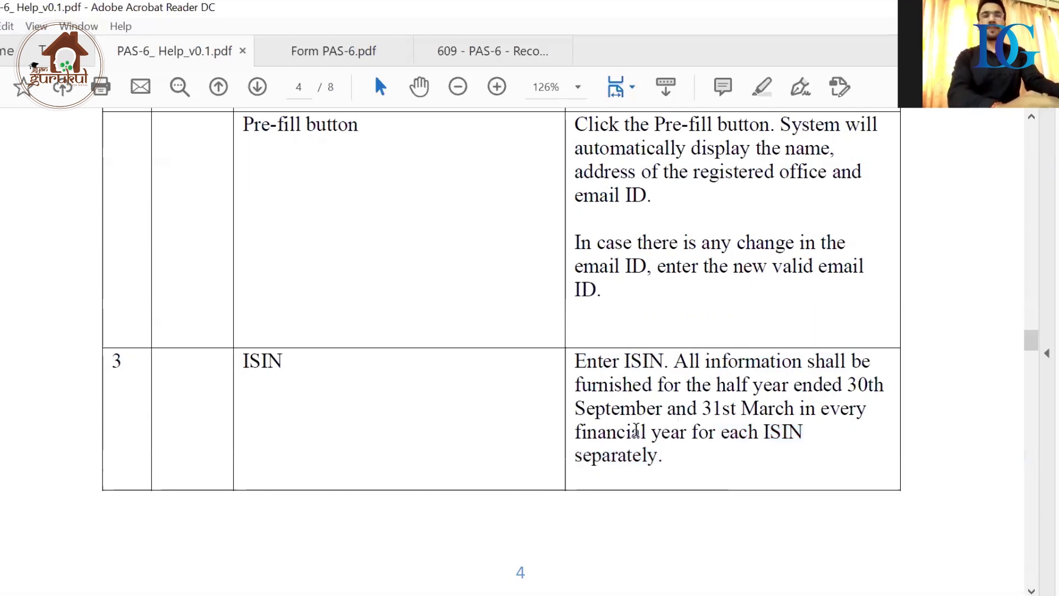
# Examine the ISIN and Period of Filing fields in Form PAS-6.pdf.
pyautogui.click(330, 52)
pyautogui.click(359, 361)
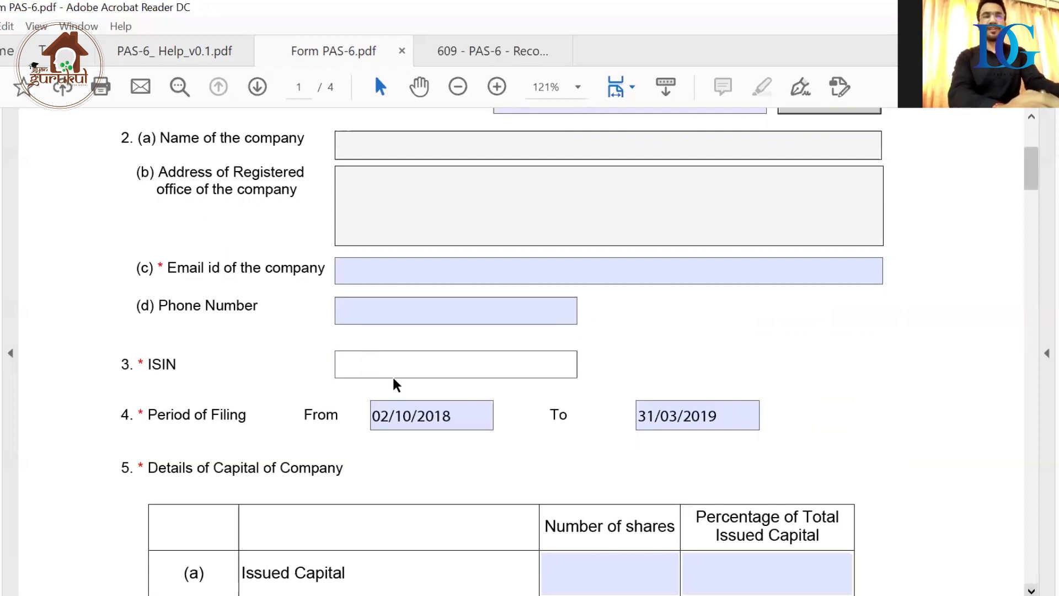
pyautogui.scroll(-1, 394, 381)
pyautogui.scroll(-3, 393, 377)
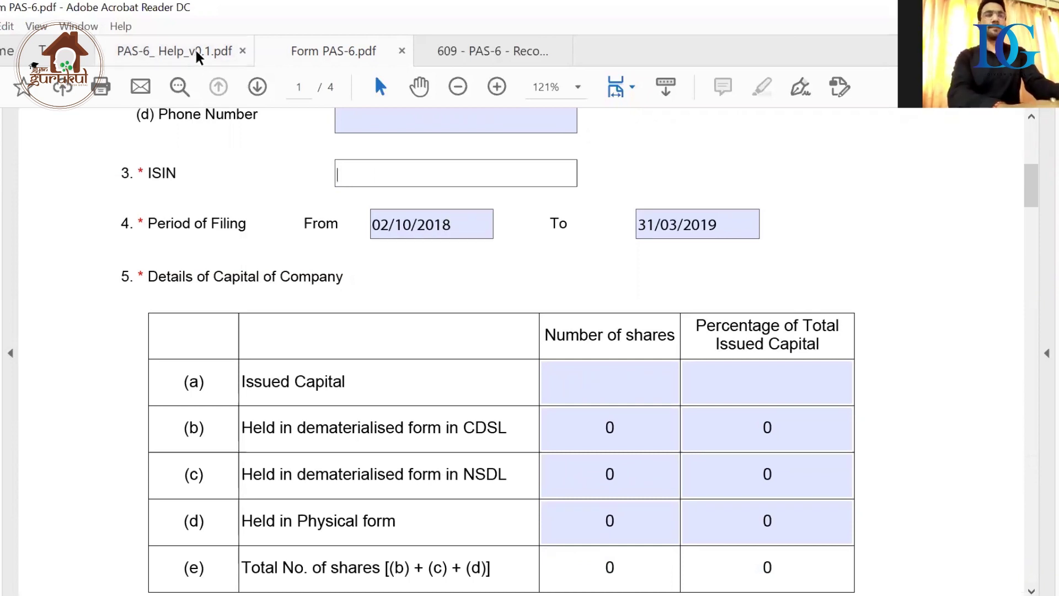
# Look up the help document's entry on Details of Capital of Company and view section 5 in the form, selecting its heading.
pyautogui.hotkey('ctrl', 'shift', 'Tab')
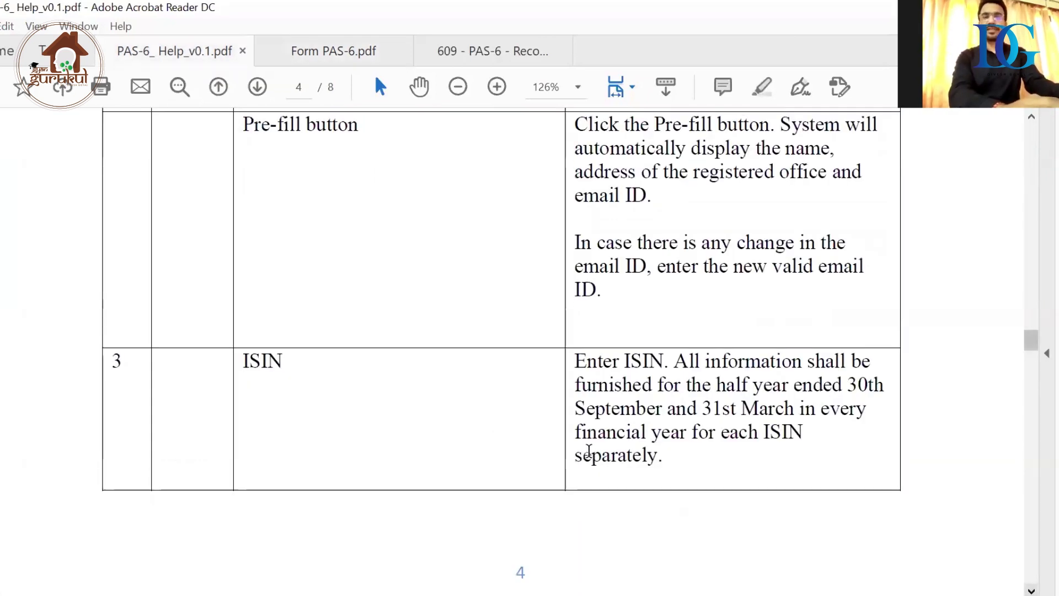
pyautogui.scroll(-3, 589, 452)
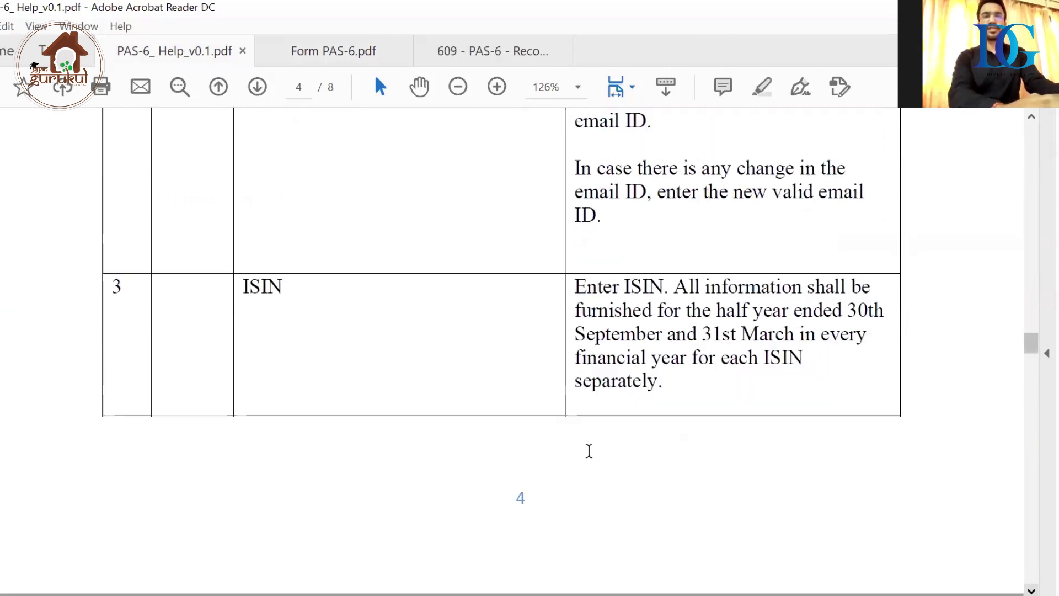
pyautogui.scroll(-10, 589, 451)
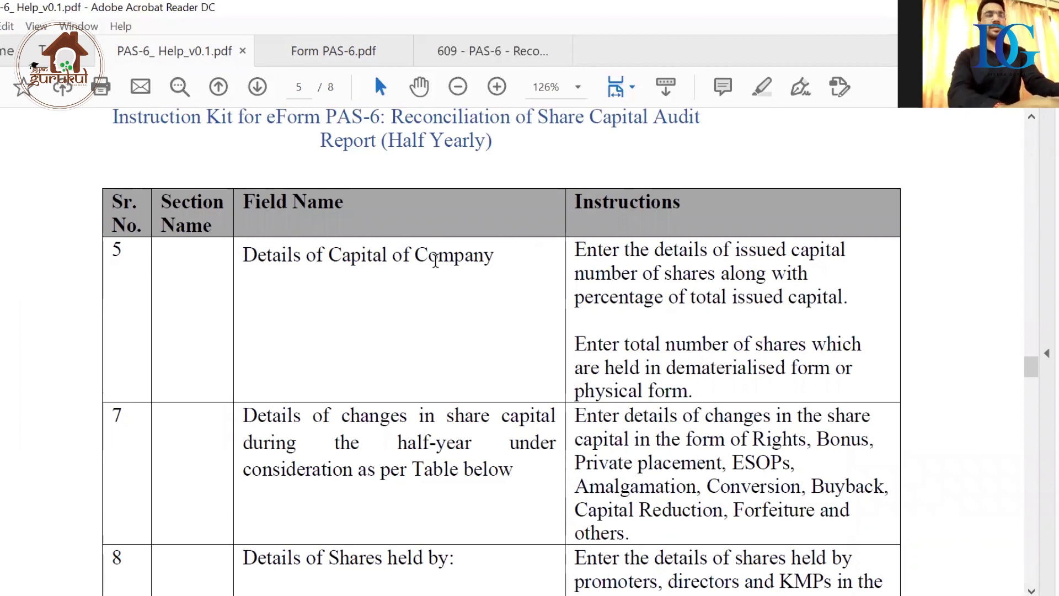
pyautogui.click(336, 53)
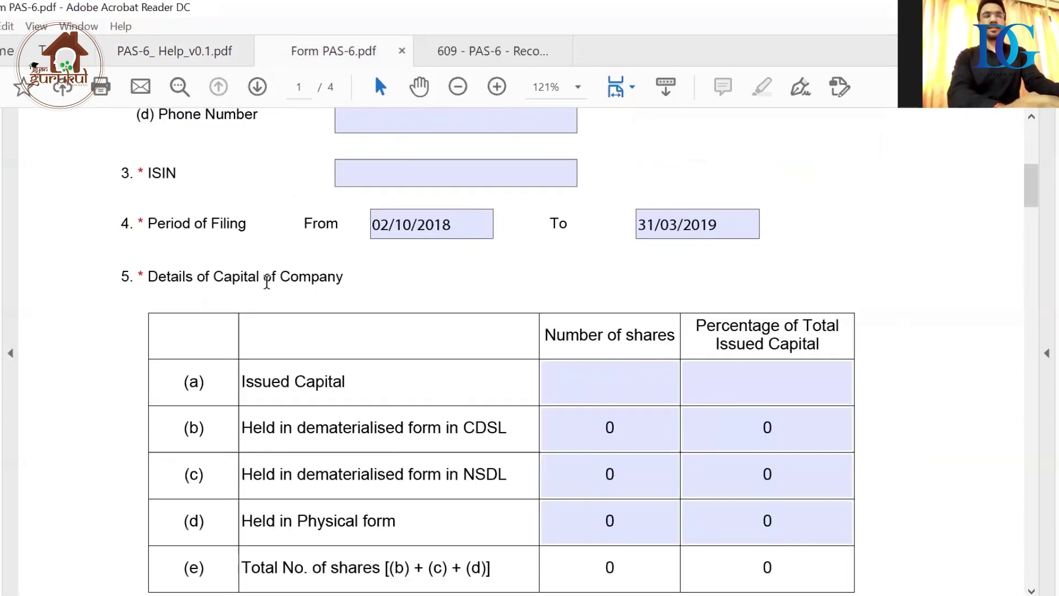
pyautogui.tripleClick(267, 281)
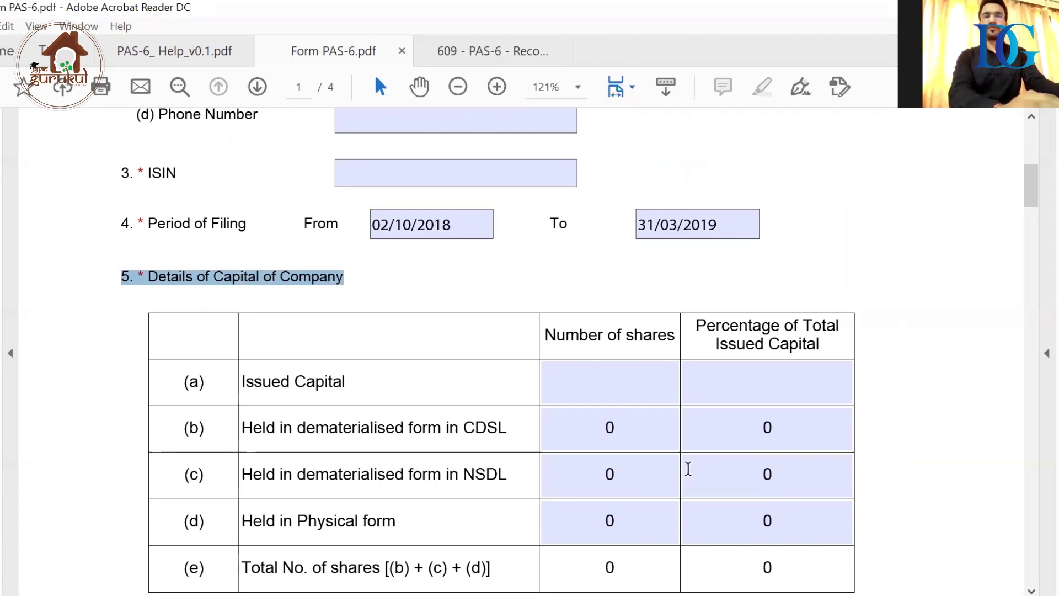
pyautogui.scroll(-3, 689, 469)
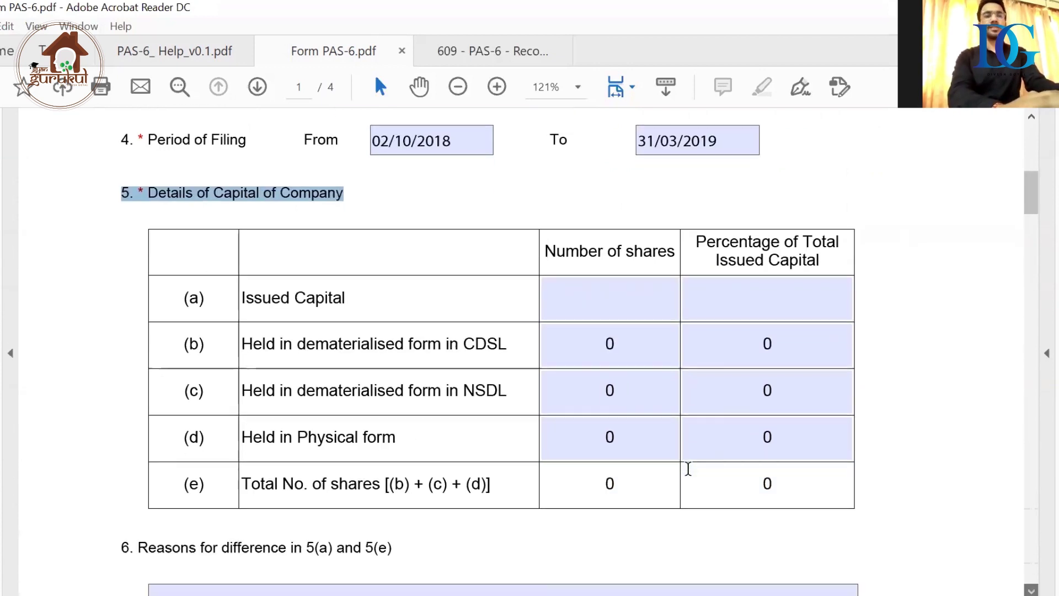
pyautogui.scroll(-1, 689, 469)
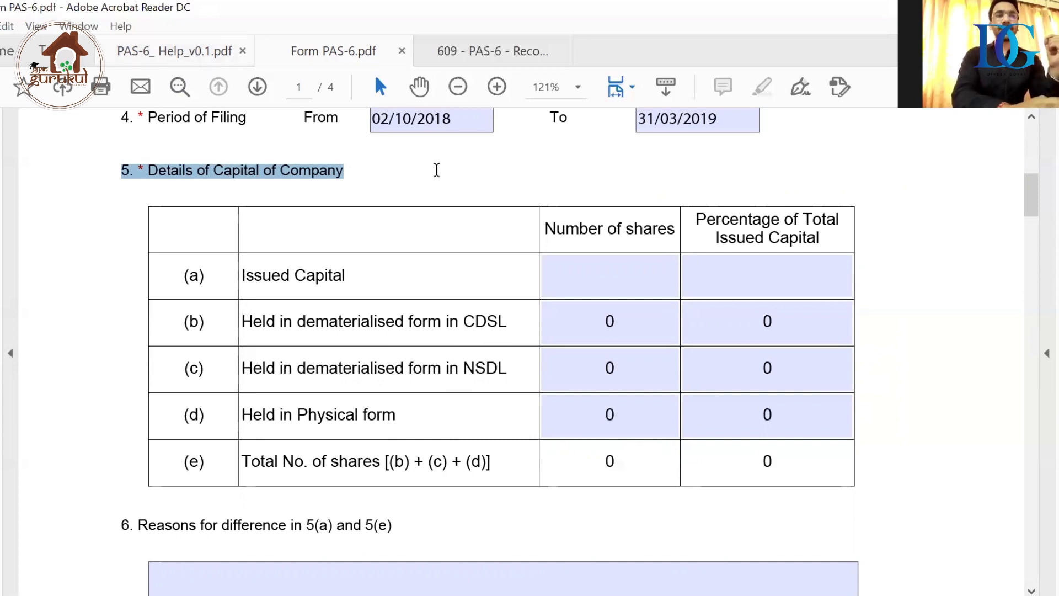
# Cross-check the instructions on issued, dematerialised and physical shares against the capital table in section 5 of the form.
pyautogui.click(191, 41)
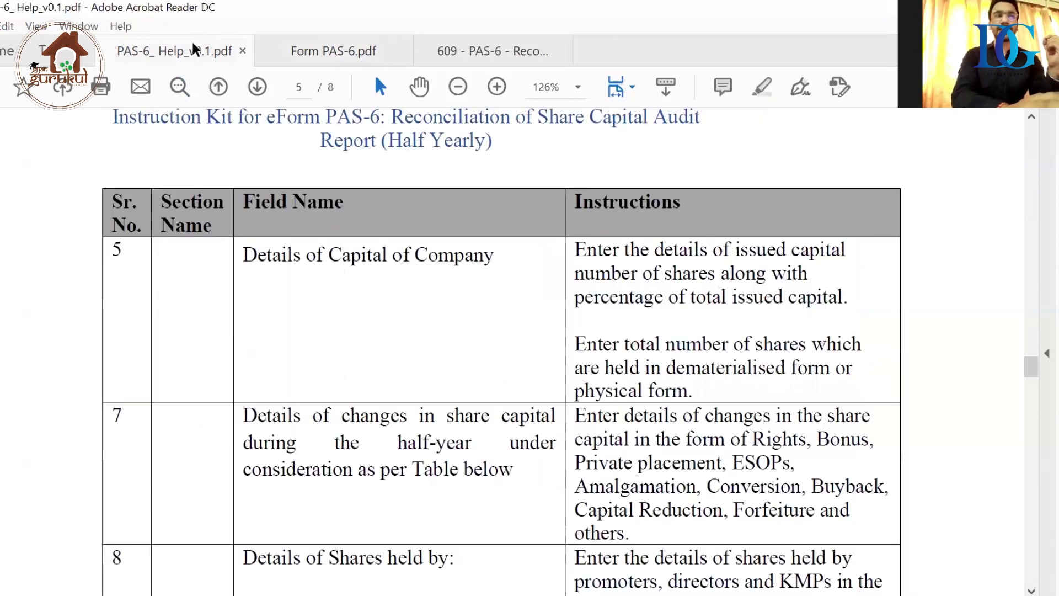
pyautogui.click(343, 59)
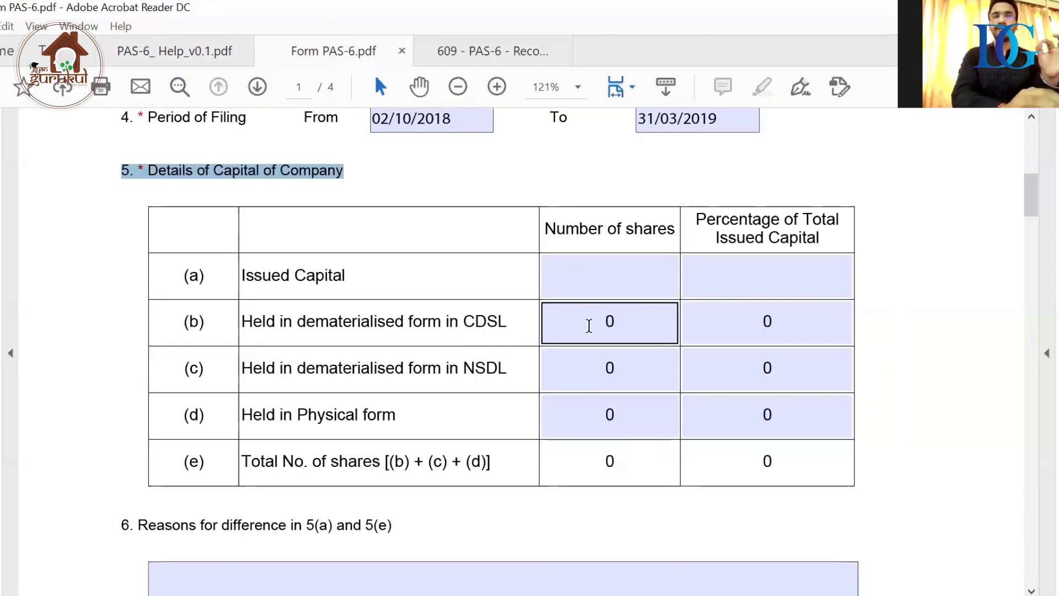
pyautogui.click(205, 43)
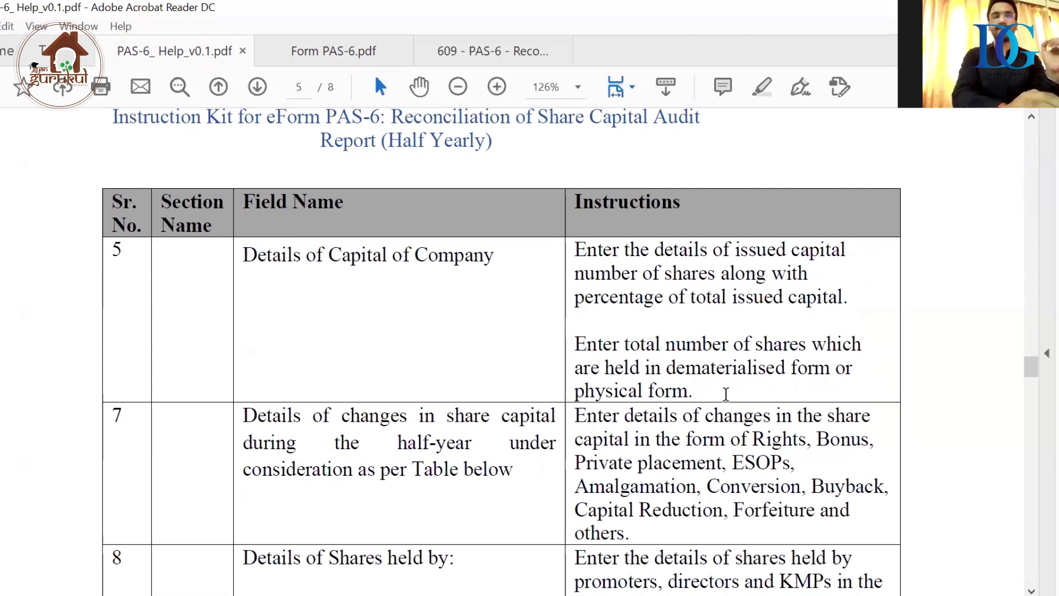
pyautogui.click(368, 55)
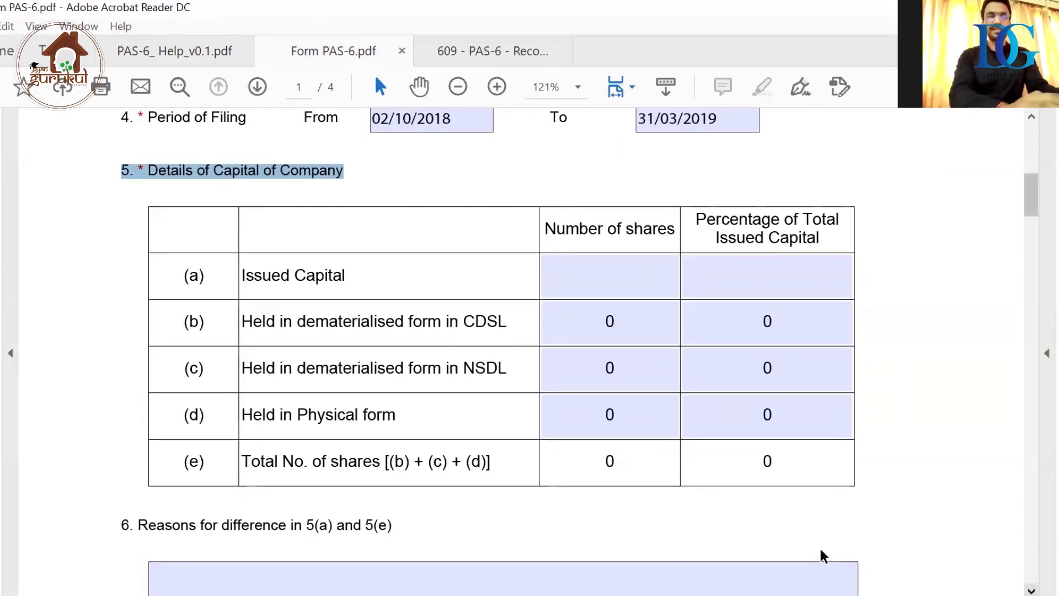
# Review the Issued Capital row and section 6, Reasons for difference in 5(a) and 5(e), selecting both labels in turn.
pyautogui.scroll(-3, 821, 550)
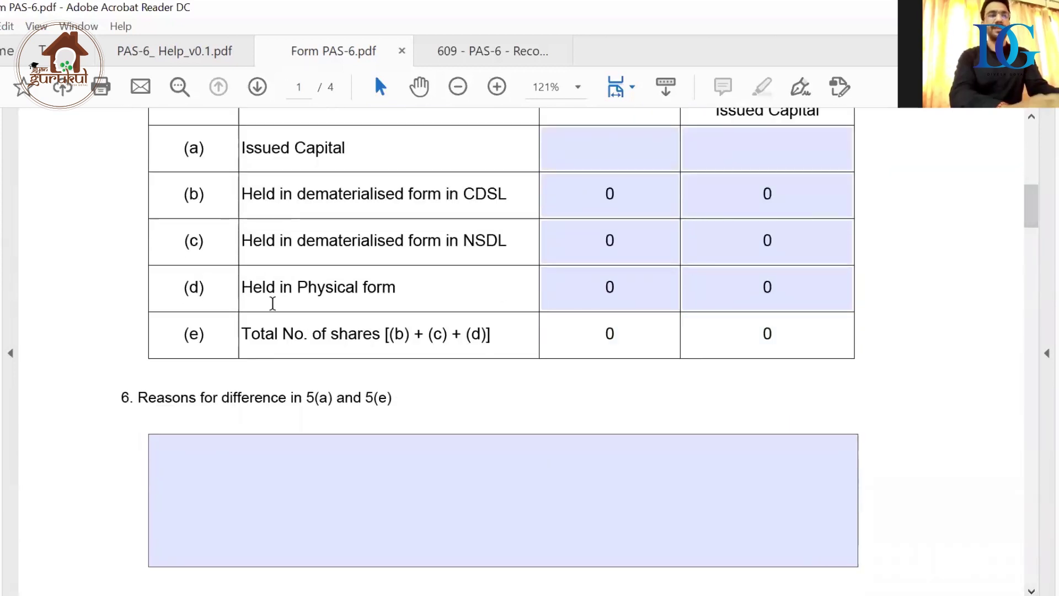
pyautogui.tripleClick(328, 146)
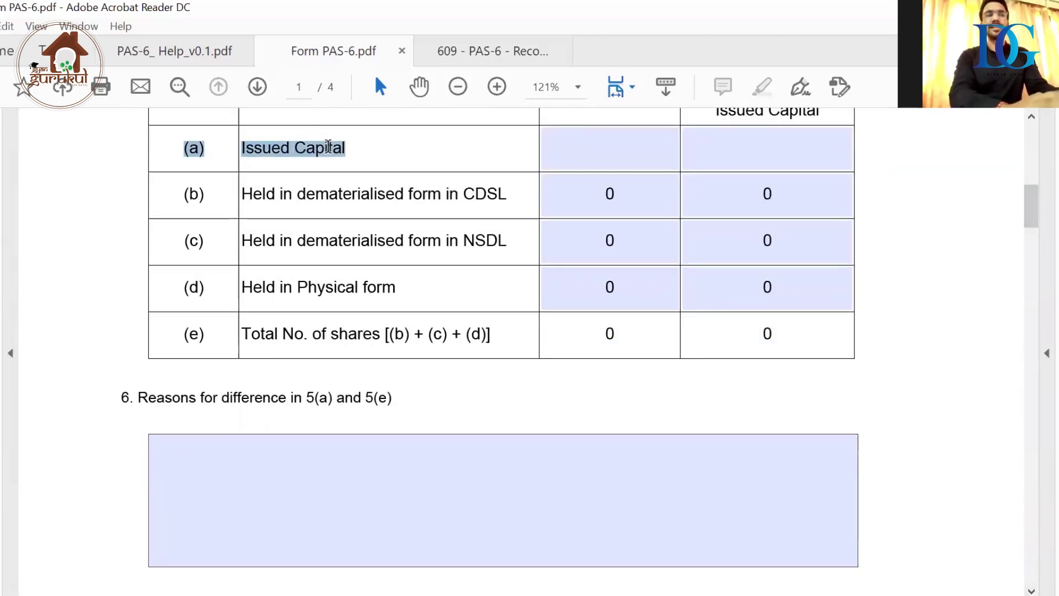
pyautogui.tripleClick(254, 398)
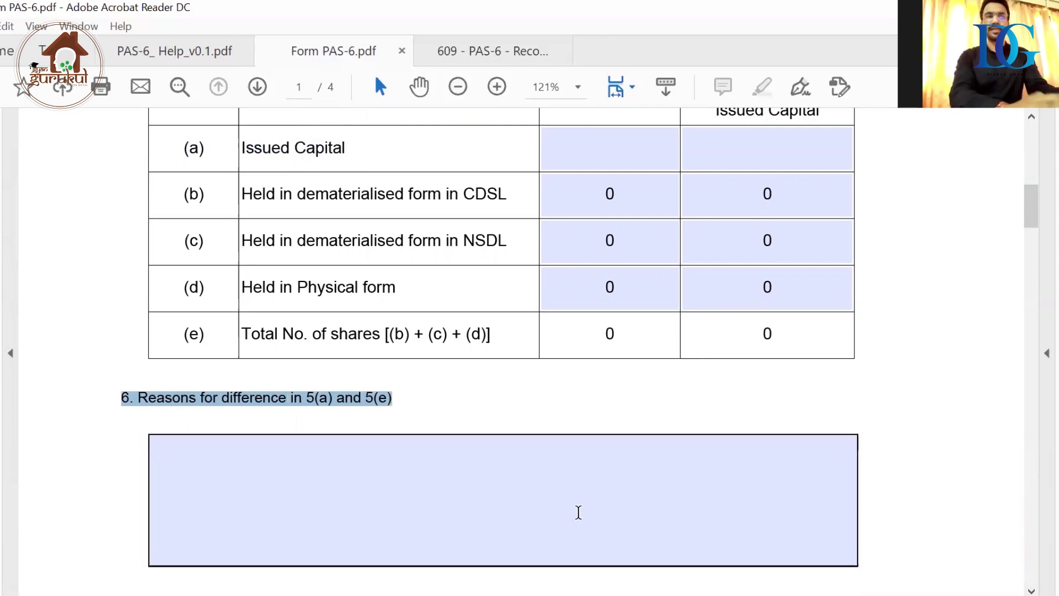
pyautogui.scroll(-1, 578, 513)
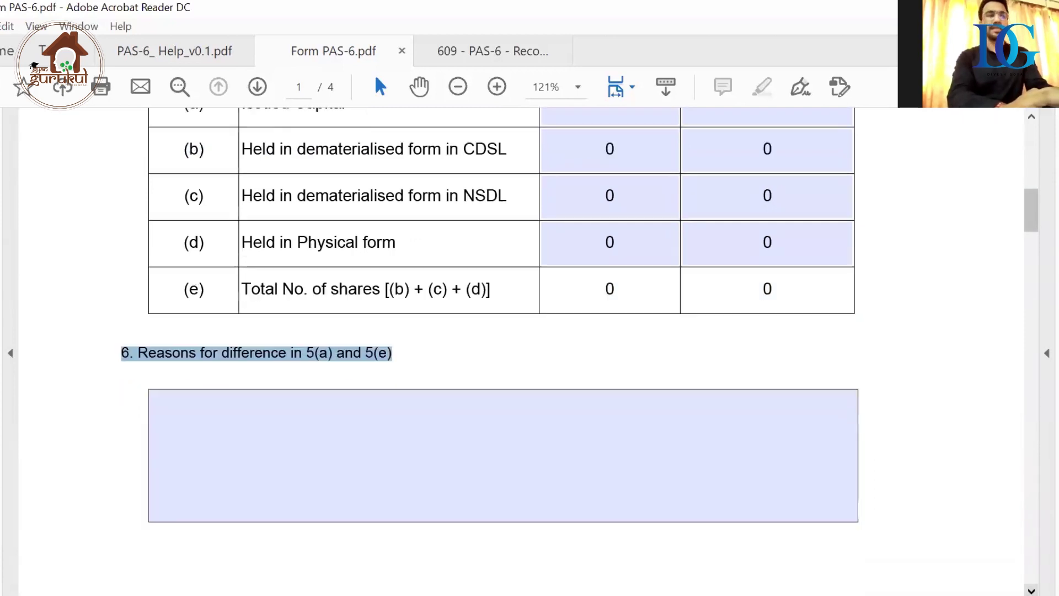
# Examine the section 7 table on changes in share capital during the half-year, from Rights to Any other, selecting its heading.
pyautogui.scroll(-10, 262, 230)
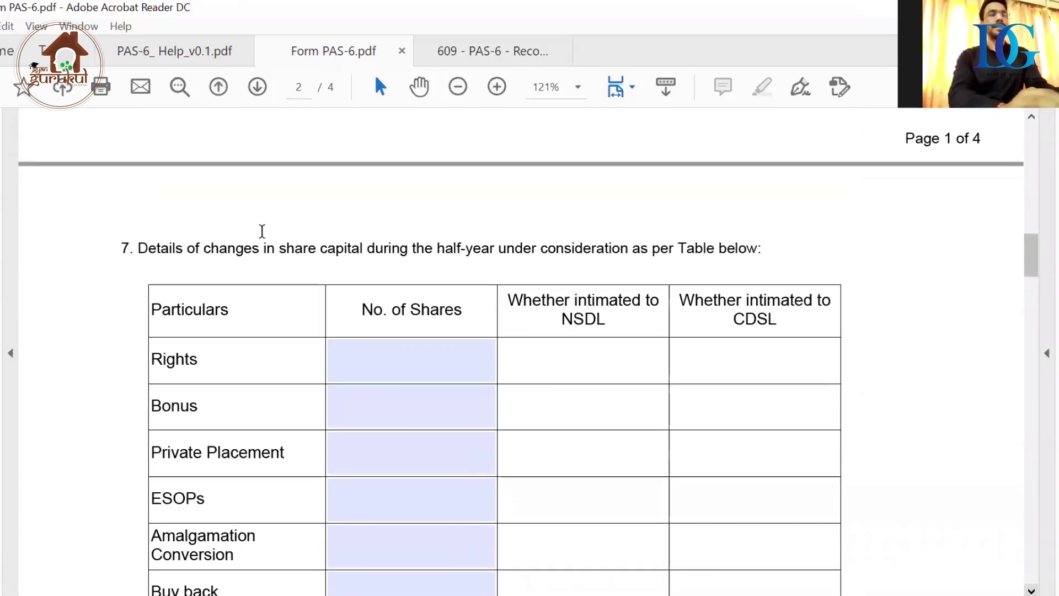
pyautogui.tripleClick(288, 246)
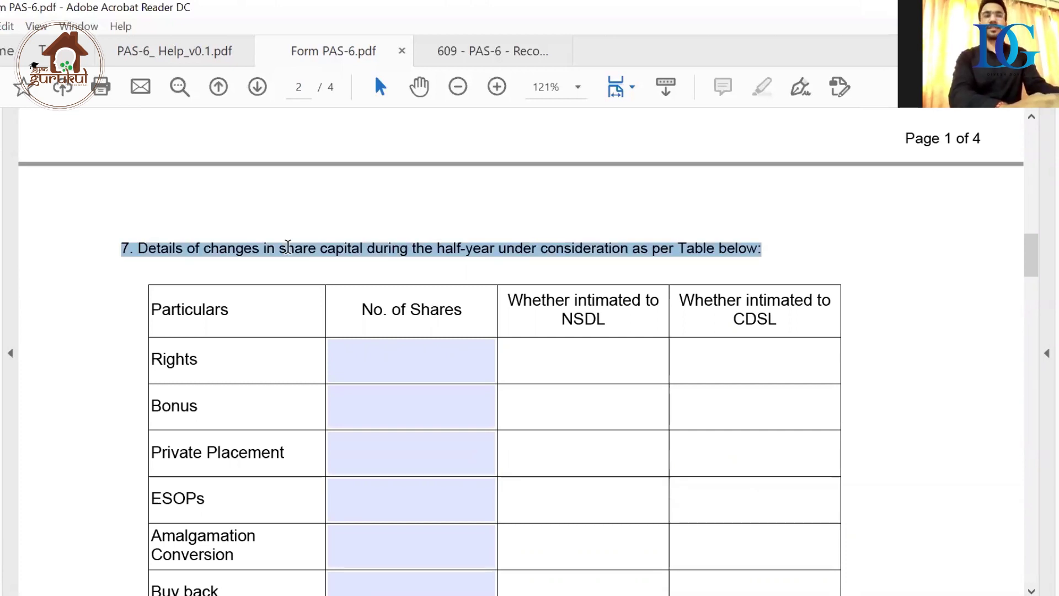
pyautogui.scroll(-3, 611, 470)
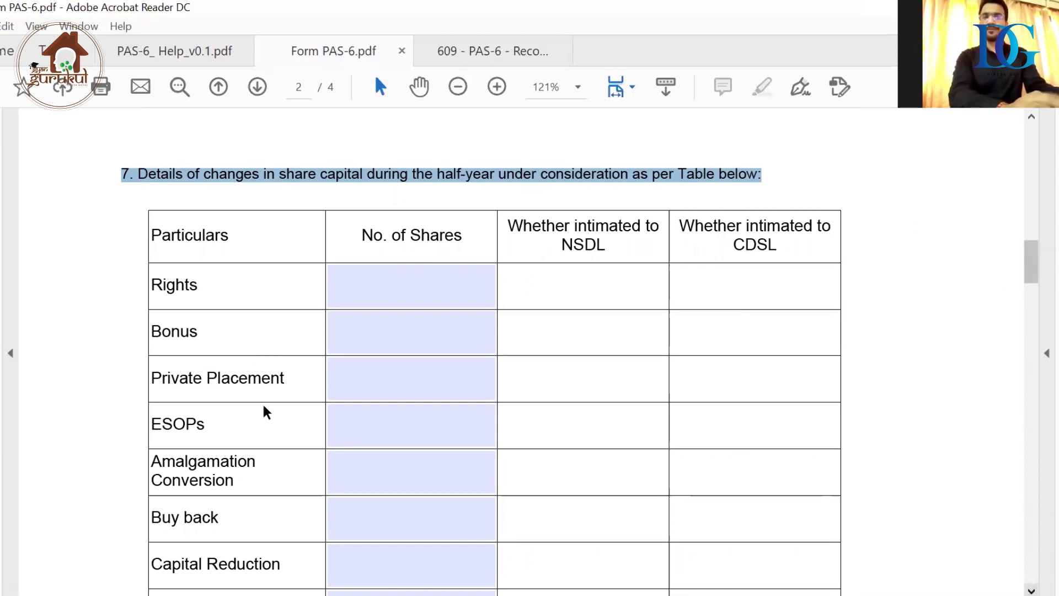
pyautogui.scroll(-4, 263, 411)
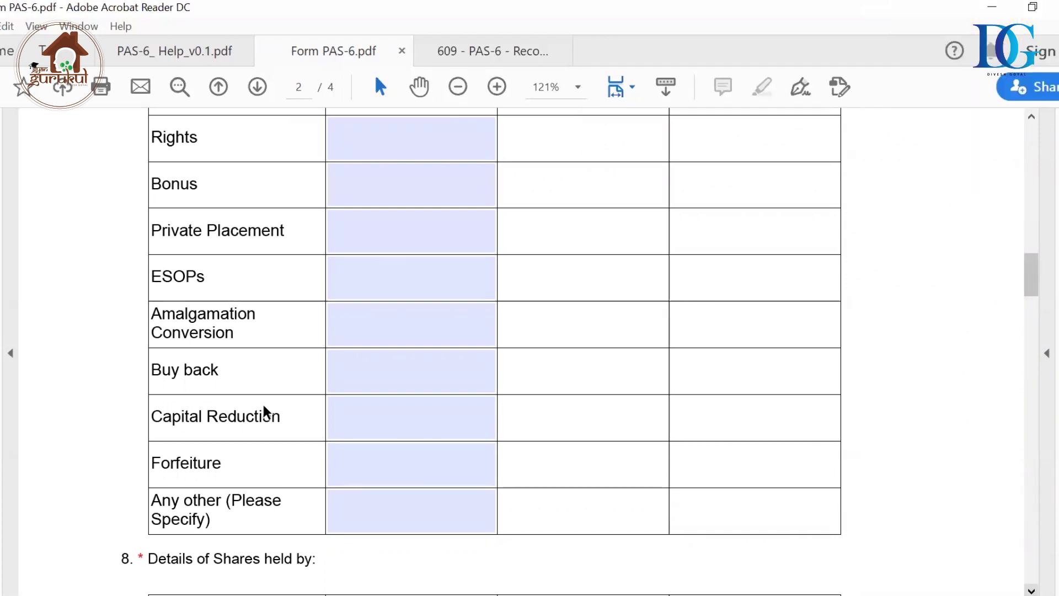
pyautogui.scroll(4, 263, 403)
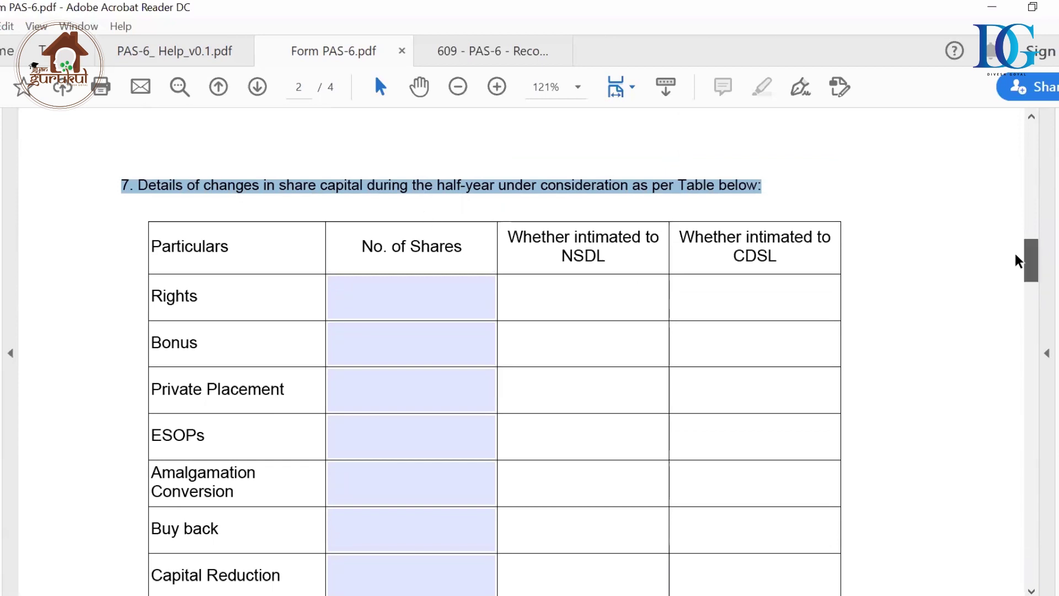
# Examine section 8 on shares held by promoters, directors and KMPs, and the Register of Members question in section 9.
pyautogui.scroll(-7, 1015, 254)
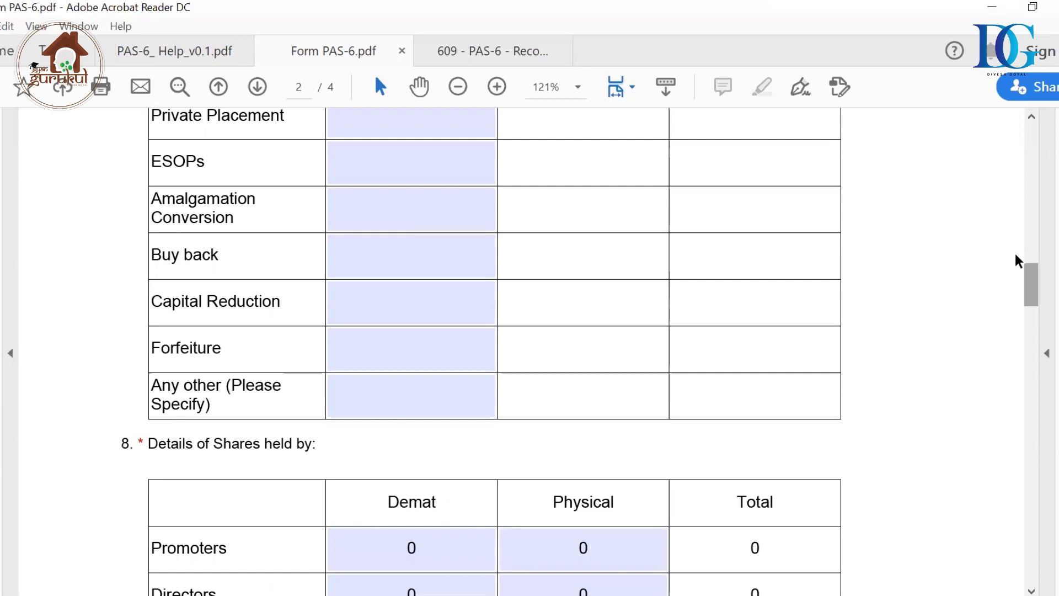
pyautogui.scroll(-5, 1015, 256)
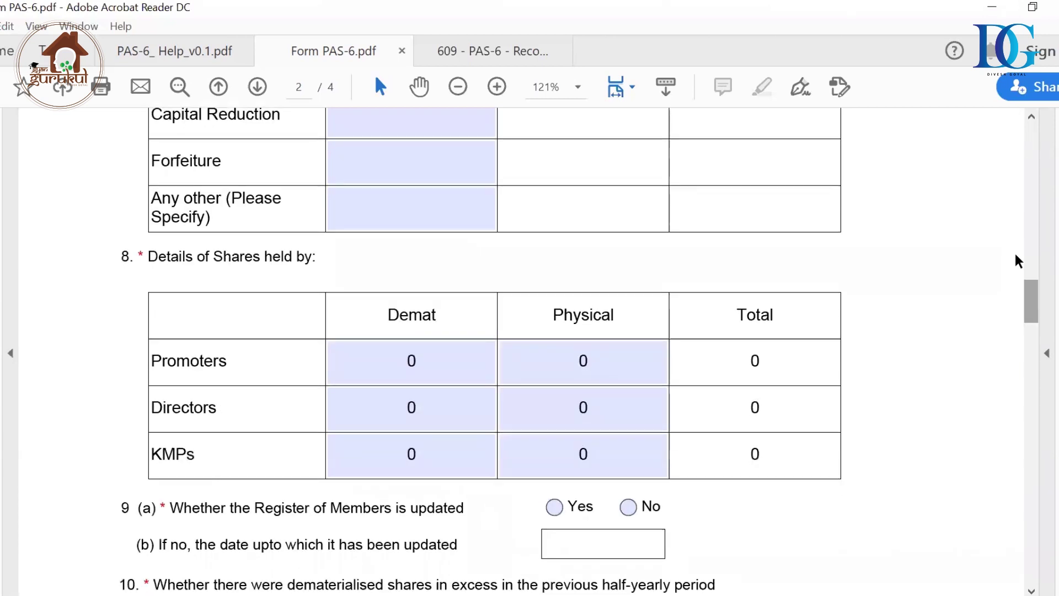
pyautogui.scroll(-1, 1015, 256)
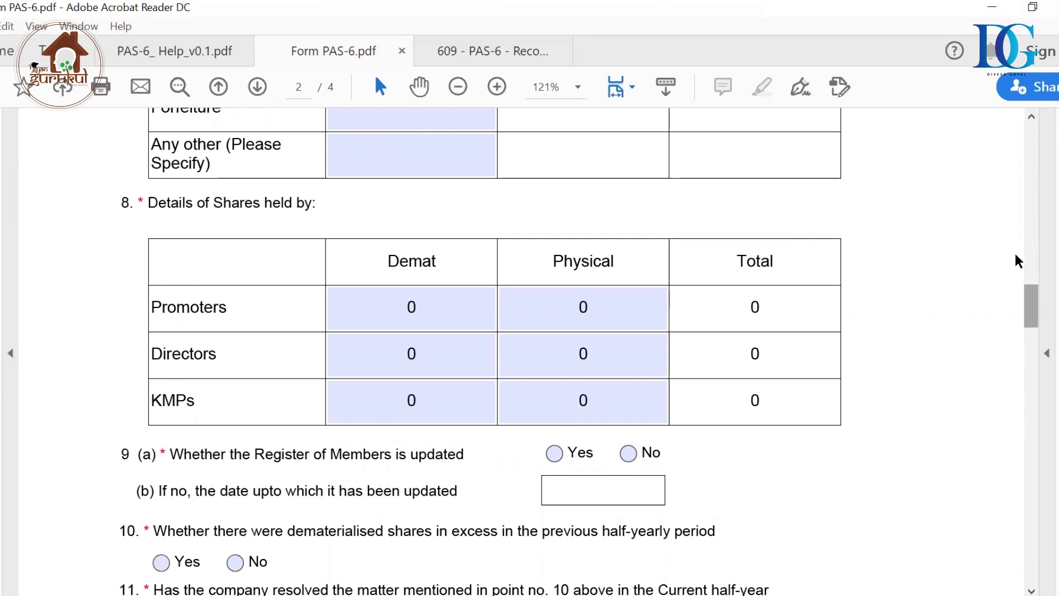
# Review questions 10 and 11 on excess dematerialised shares and their resolution in the current half-year, selecting each question's text in turn.
pyautogui.scroll(-3, 1018, 262)
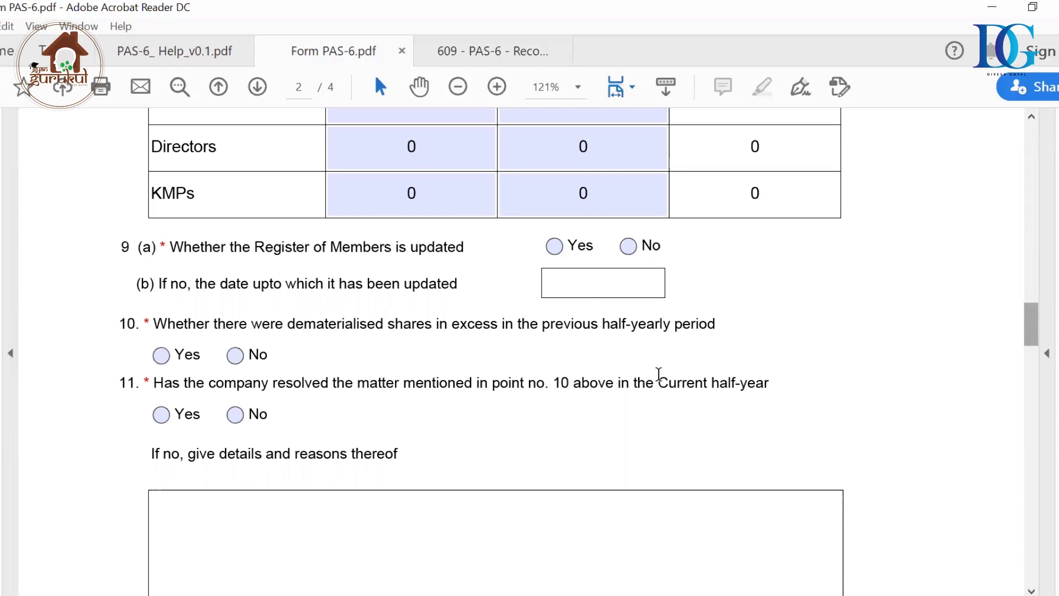
pyautogui.hotkey('ctrl', 'a')
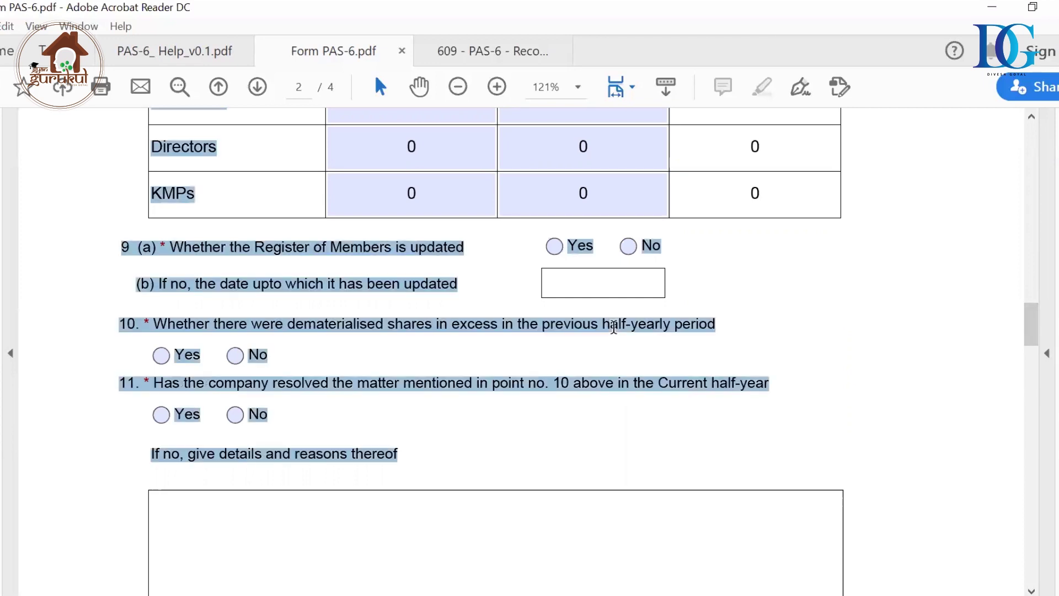
pyautogui.tripleClick(614, 327)
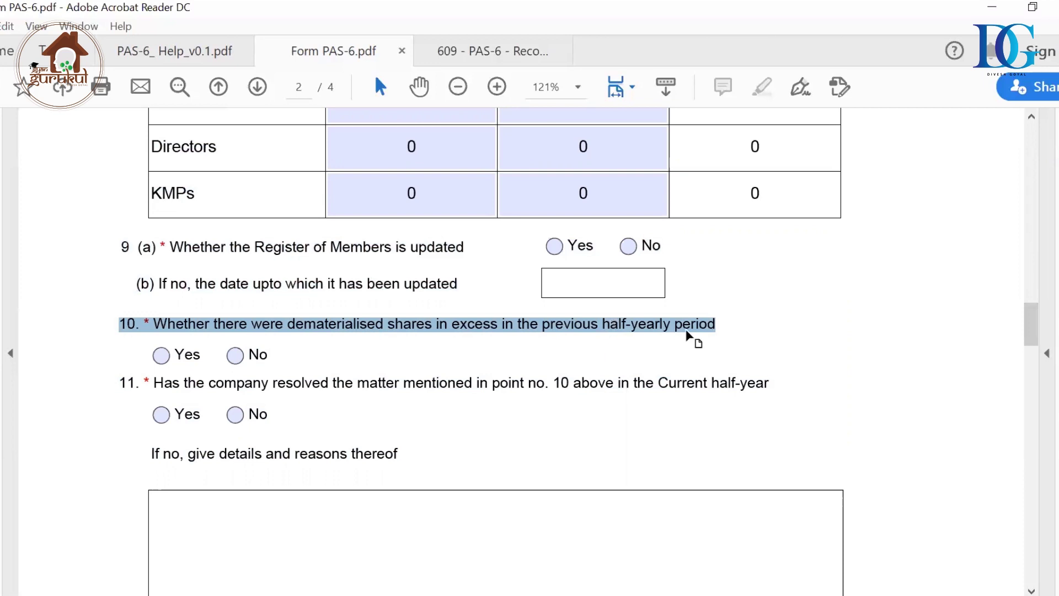
pyautogui.scroll(-3, 687, 328)
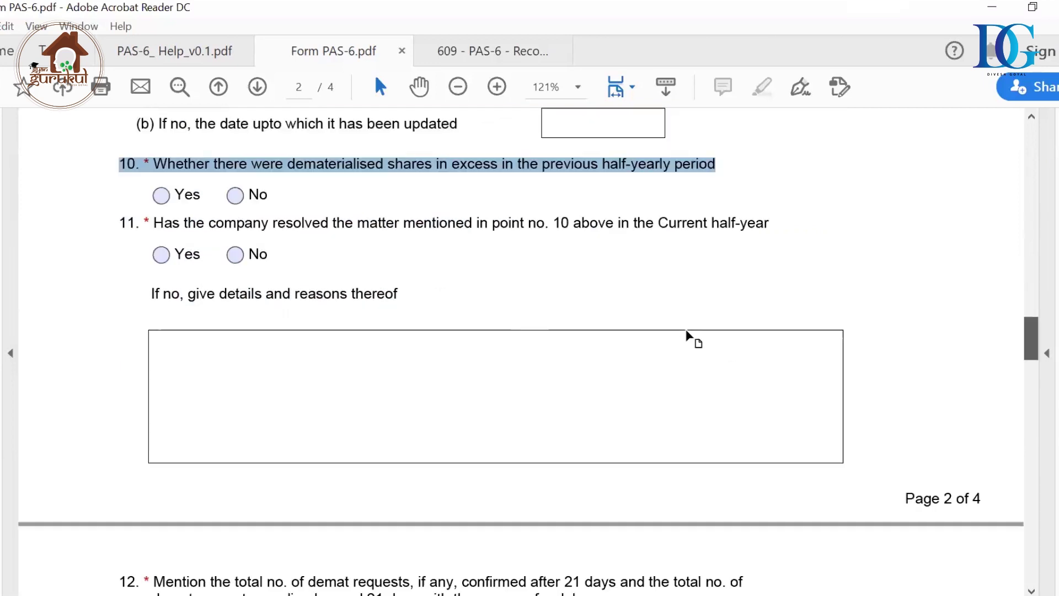
pyautogui.tripleClick(576, 226)
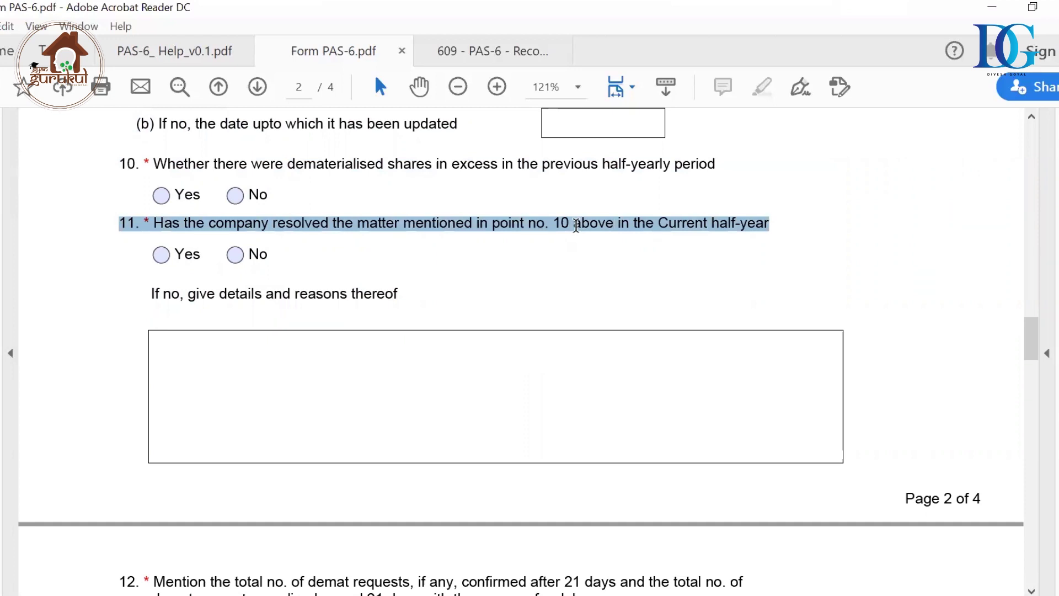
# Check the instruction kit's entries from section 7 to section 14 for guidance, and return to the PAS-6 form.
pyautogui.click(211, 56)
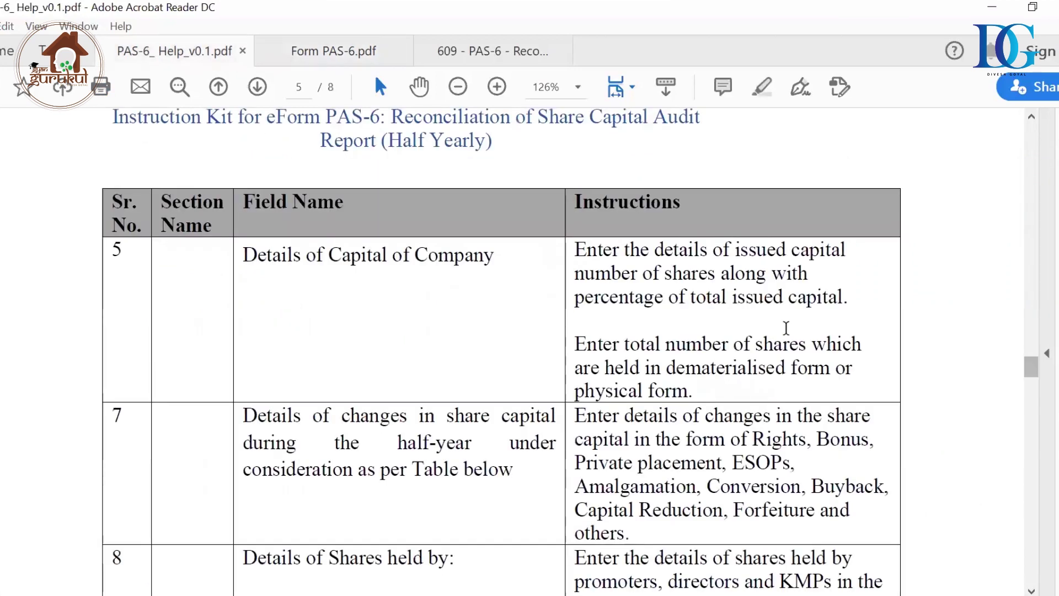
pyautogui.scroll(-5, 786, 328)
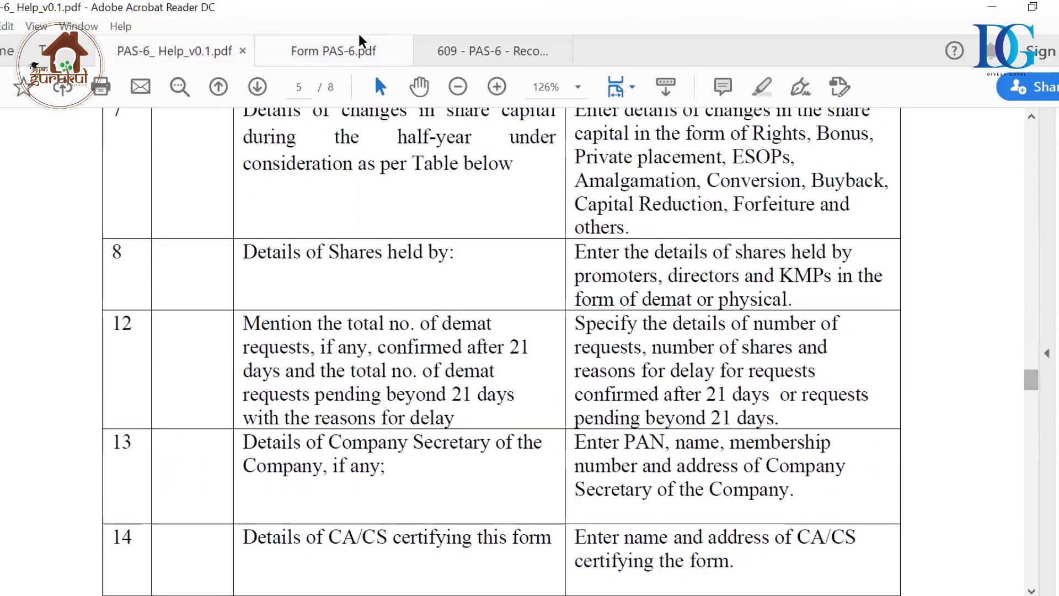
pyautogui.click(352, 47)
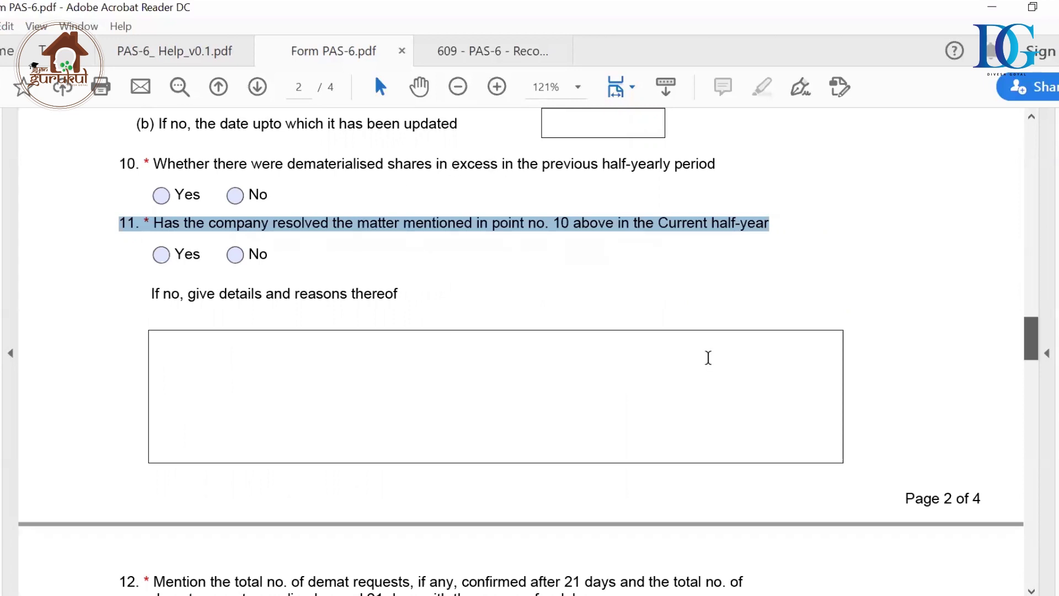
# Examine the section 12 table on delayed demat requests, going through the number of requests, number of shares and reasons for delay cells.
pyautogui.scroll(-6, 708, 357)
pyautogui.scroll(-1, 708, 358)
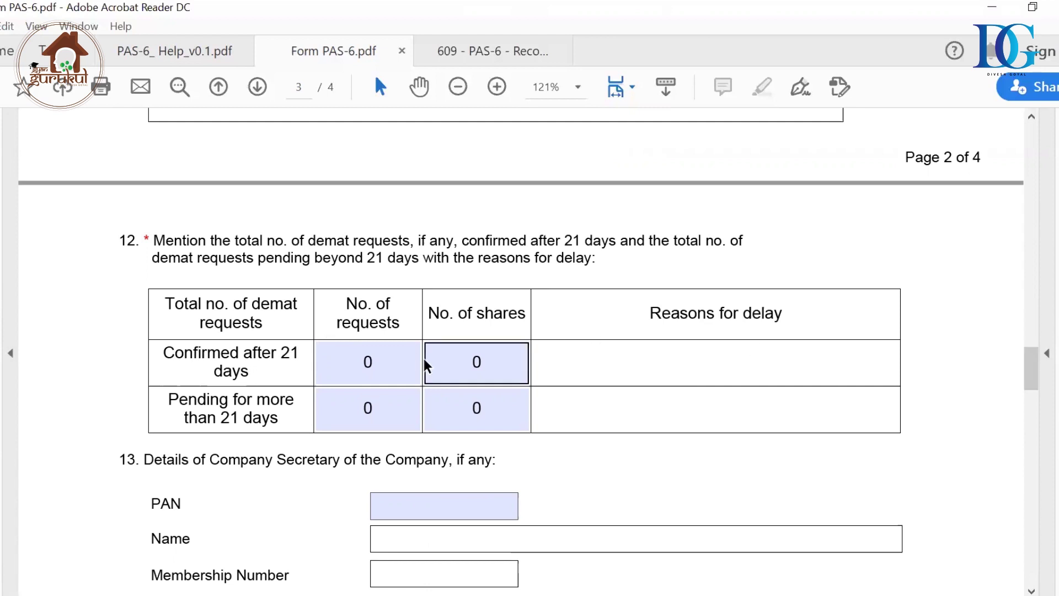
pyautogui.click(408, 361)
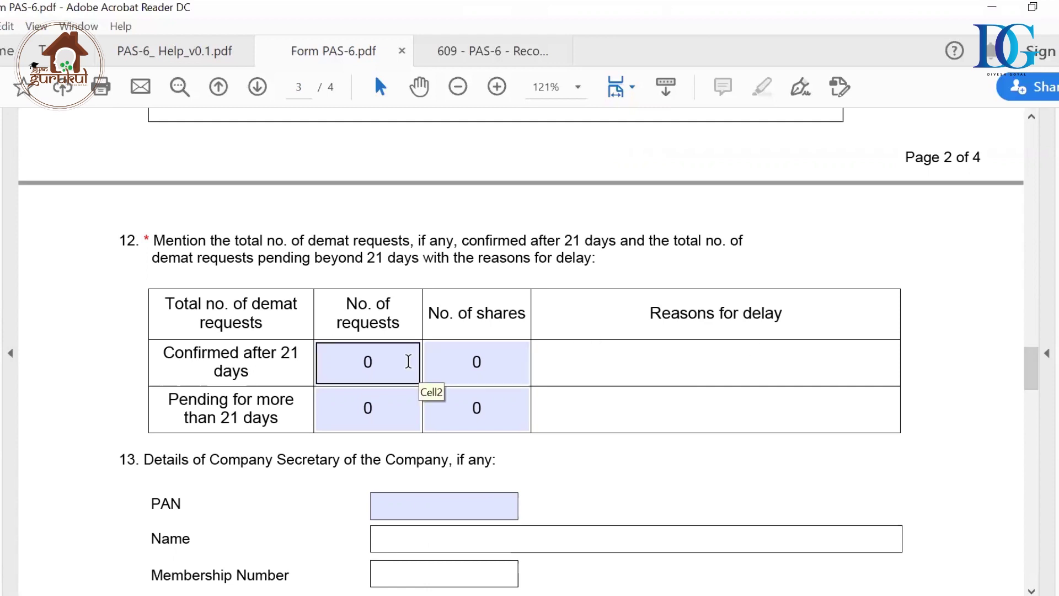
pyautogui.click(379, 418)
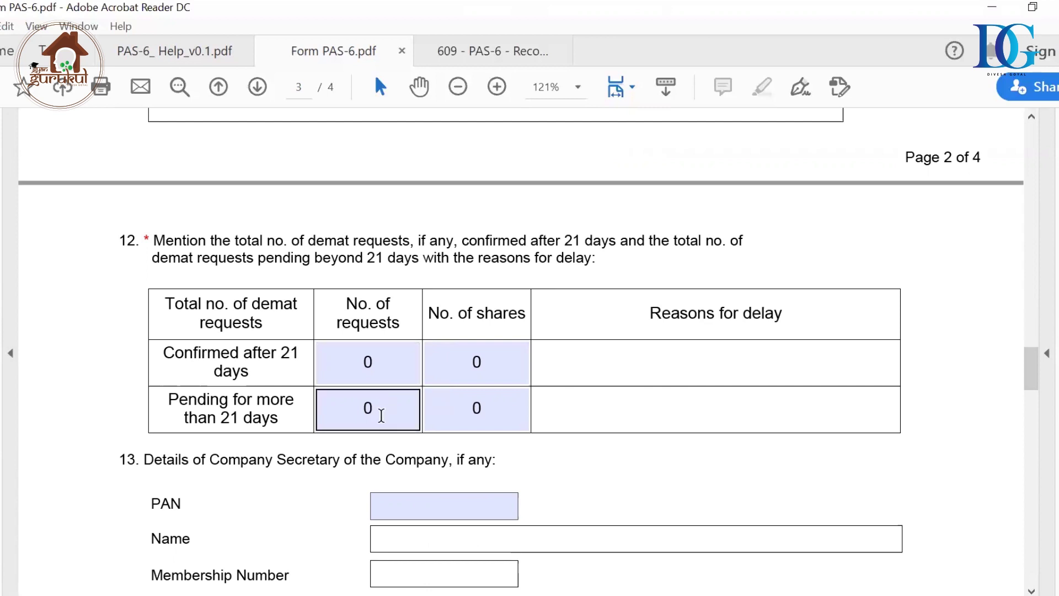
pyautogui.click(484, 364)
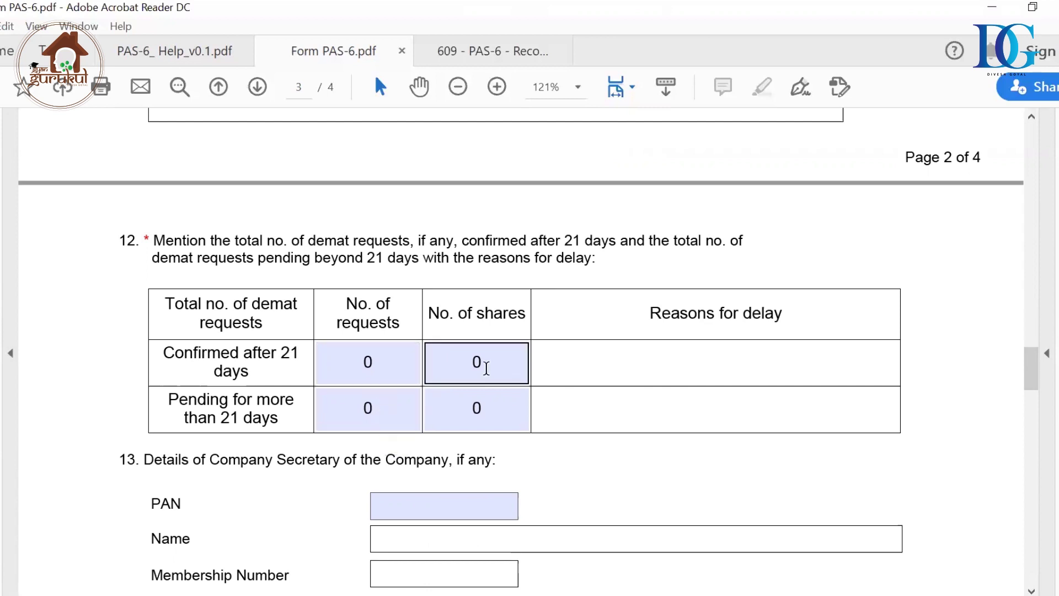
pyautogui.click(812, 408)
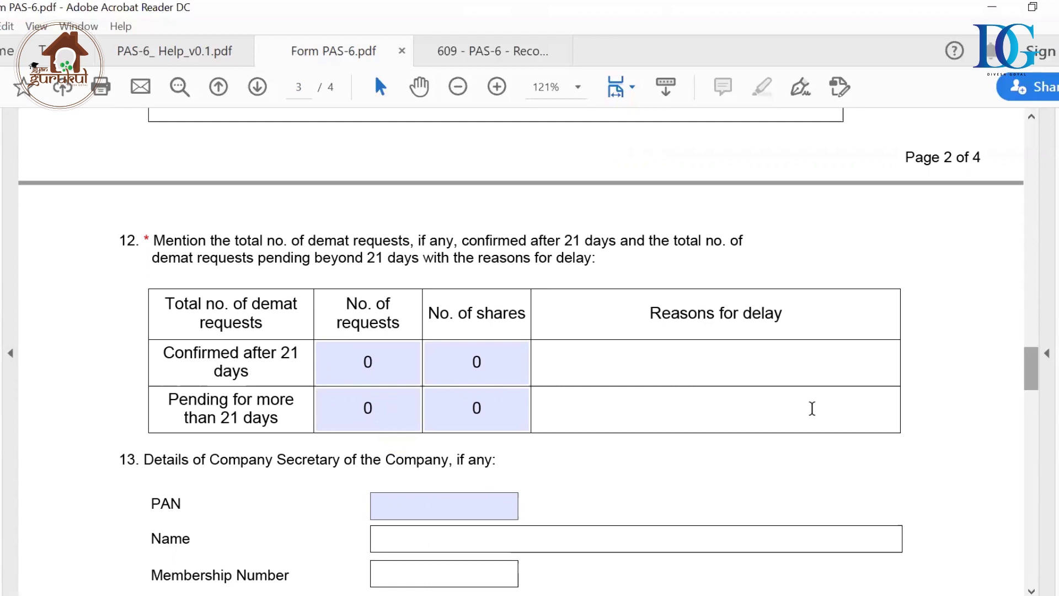
# Examine section 13 on the Company Secretary's details and section 14 on the CA/CS certifying the form.
pyautogui.scroll(-3, 813, 409)
pyautogui.click(463, 198)
pyautogui.click(433, 246)
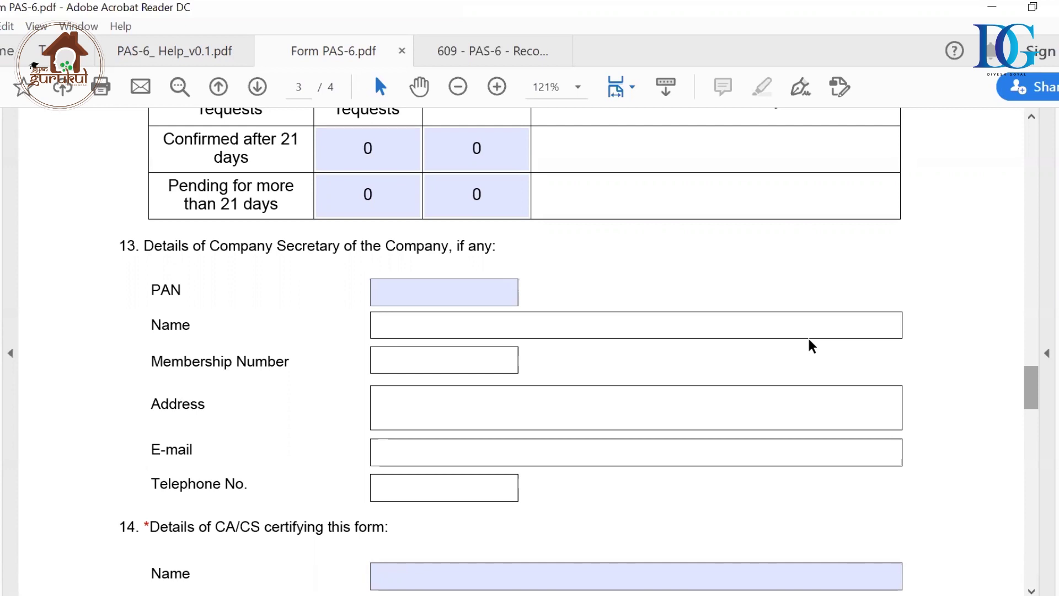
pyautogui.scroll(-5, 809, 340)
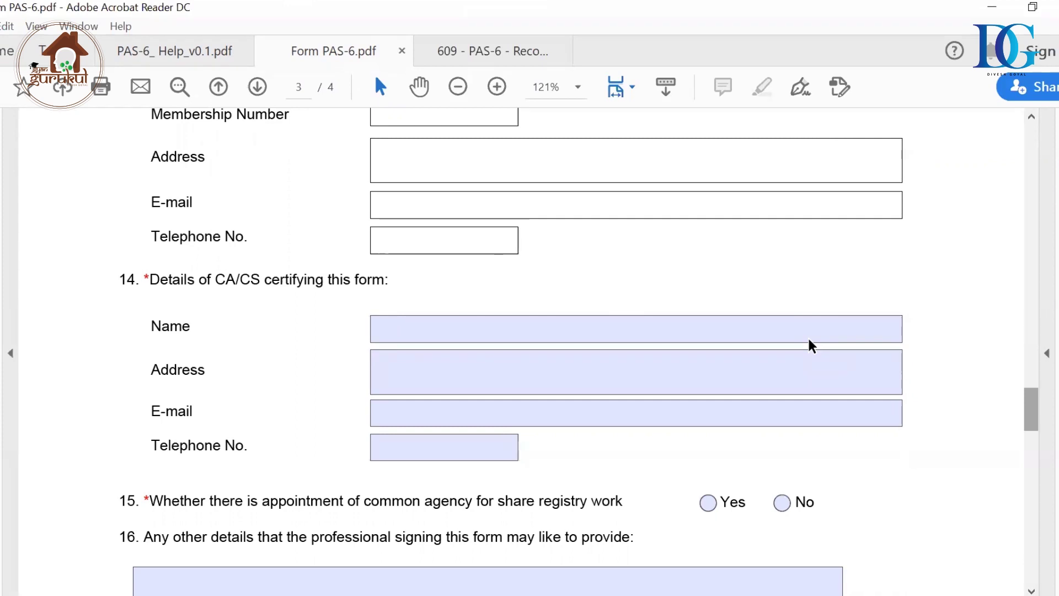
# Review sections 15 and 16 and the Attachments area, selecting the word Attachments in the Optional Attachments label.
pyautogui.scroll(-5, 809, 340)
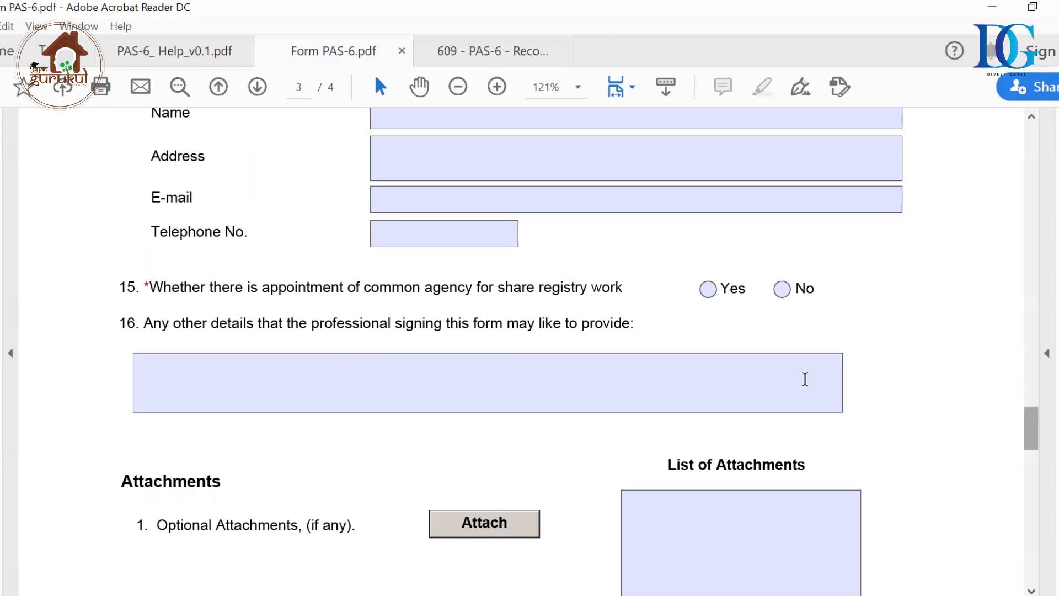
pyautogui.scroll(-4, 805, 379)
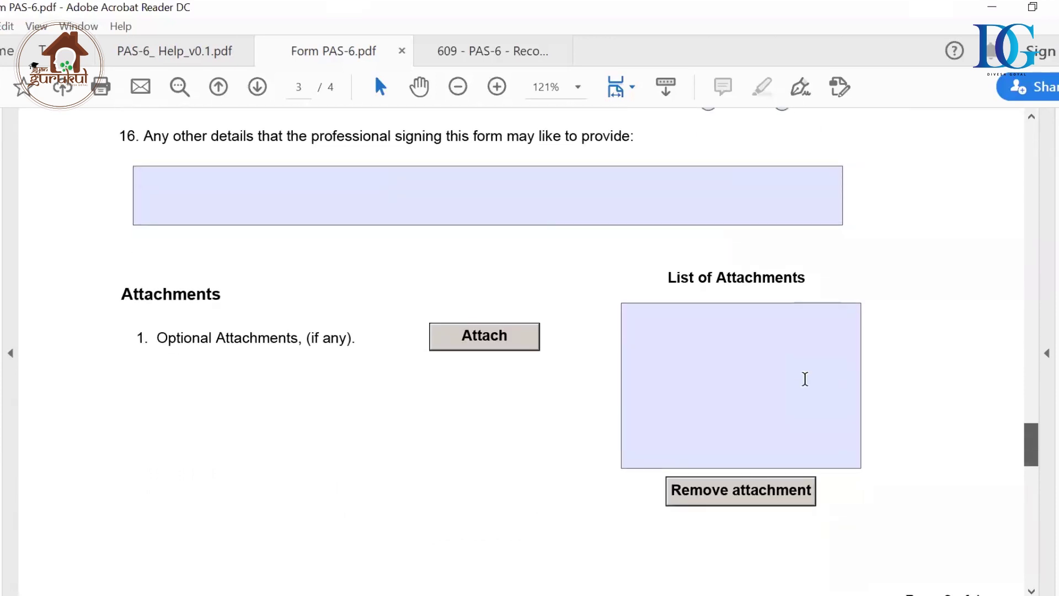
pyautogui.doubleClick(246, 341)
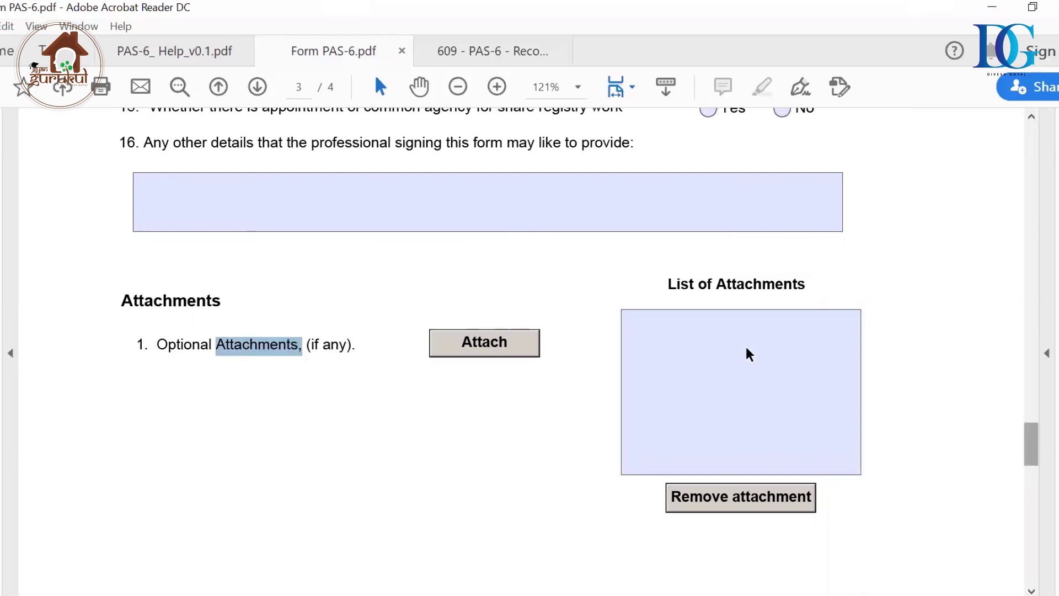
pyautogui.scroll(-3, 749, 353)
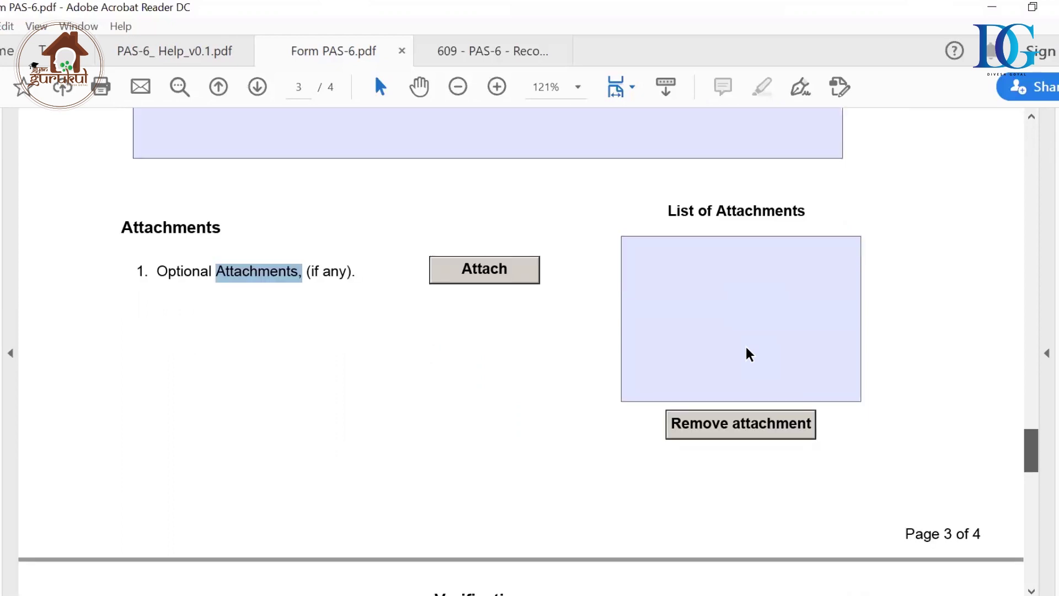
# Examine the Verification declaration with its signatory fields and the Certificate by practicing professional on page 4.
pyautogui.scroll(-10, 747, 347)
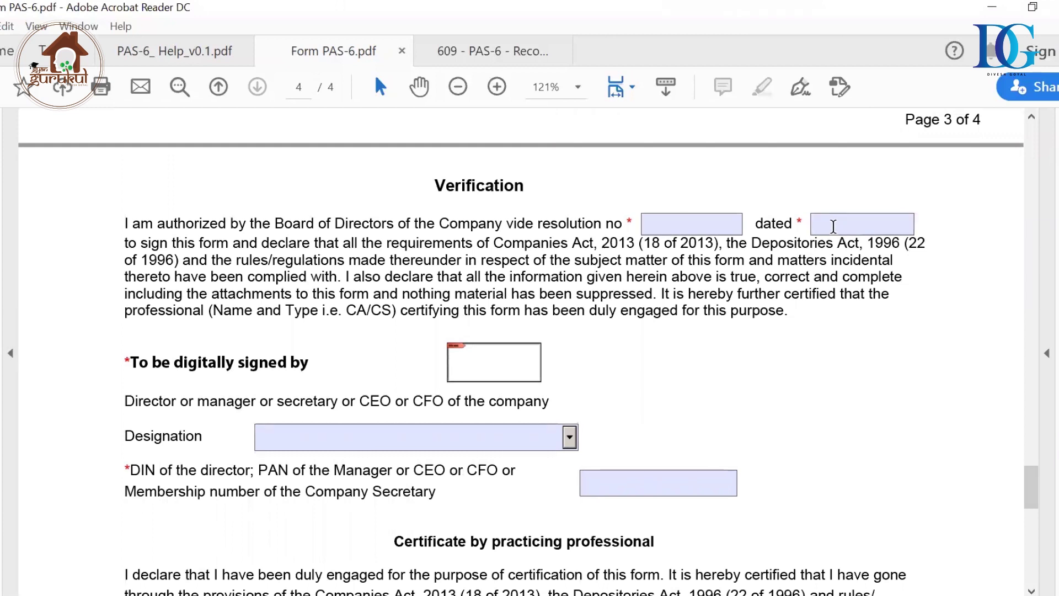
pyautogui.scroll(3, 833, 226)
pyautogui.scroll(3, 834, 226)
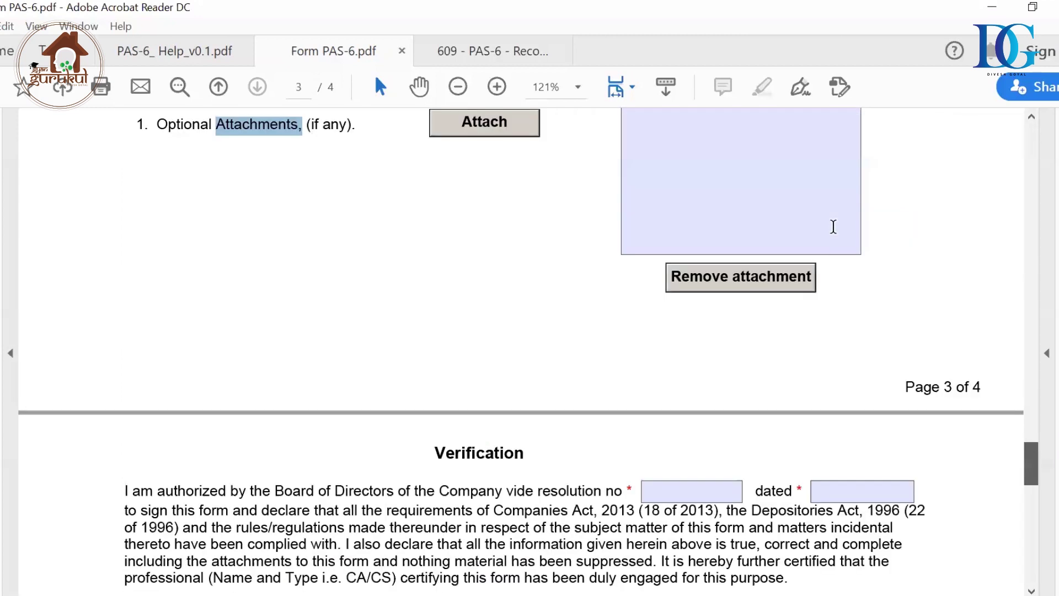
pyautogui.scroll(-3, 834, 226)
pyautogui.scroll(-10, 834, 227)
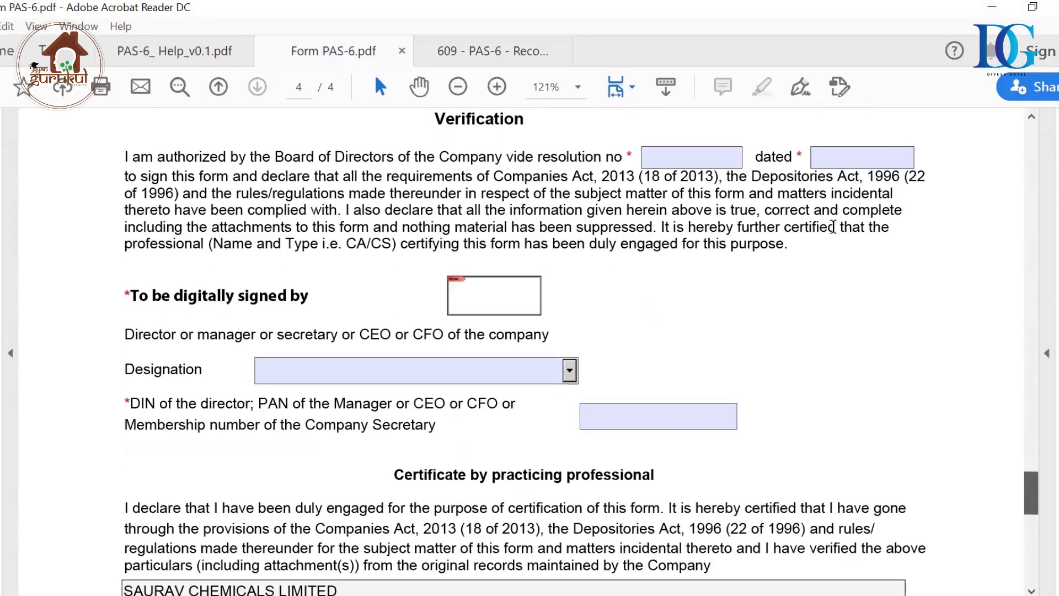
pyautogui.scroll(-4, 833, 226)
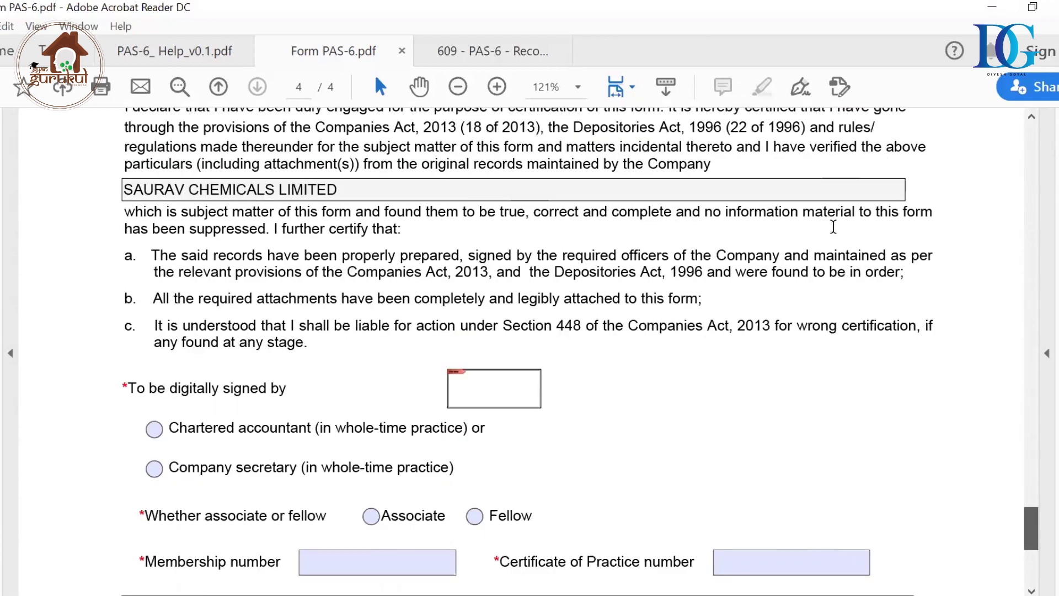
pyautogui.scroll(7, 833, 227)
pyautogui.scroll(-2, 834, 226)
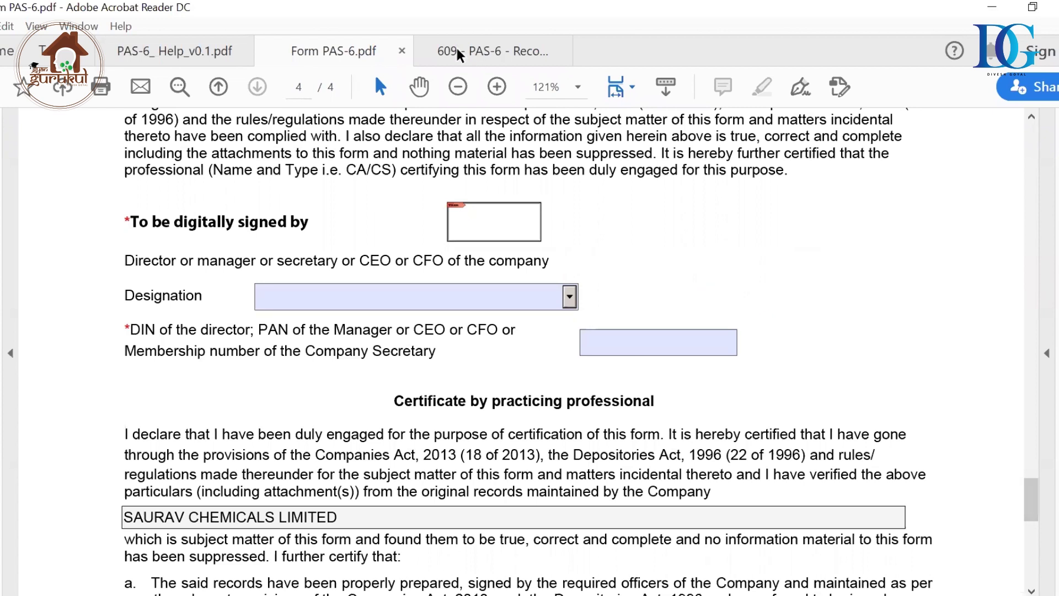
# Open the 609 PAS-6 Reconciliation Share Capital Audit Report document and hide its tools pane.
pyautogui.click(479, 51)
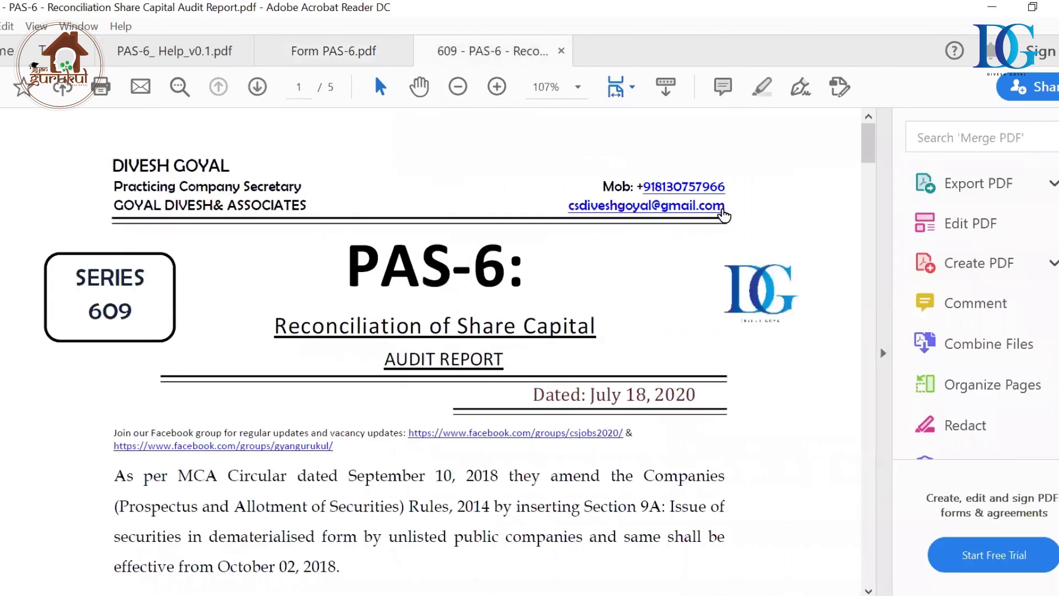
pyautogui.hotkey('shift', 'F4')
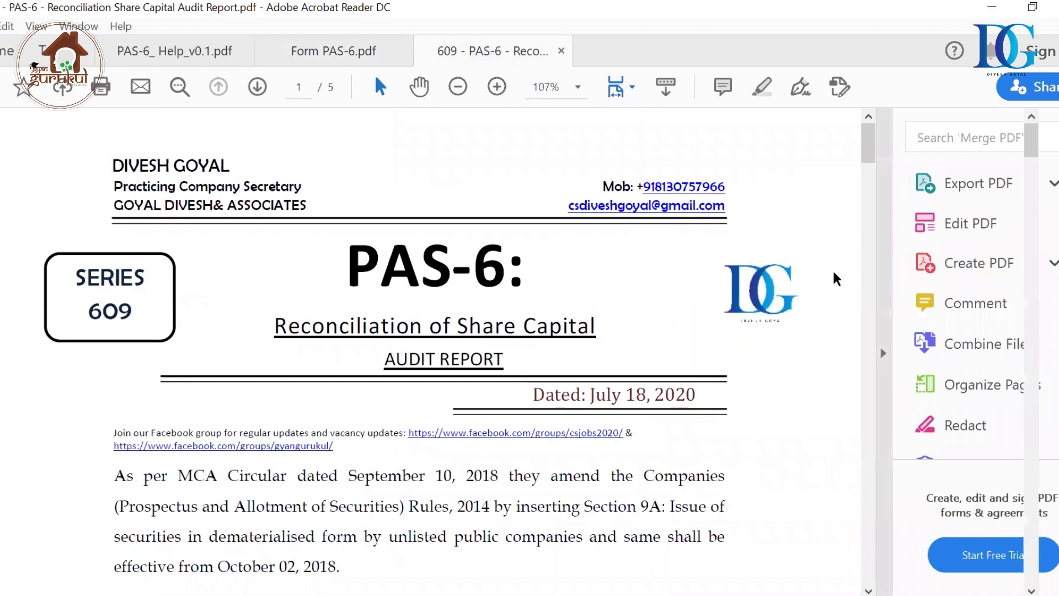